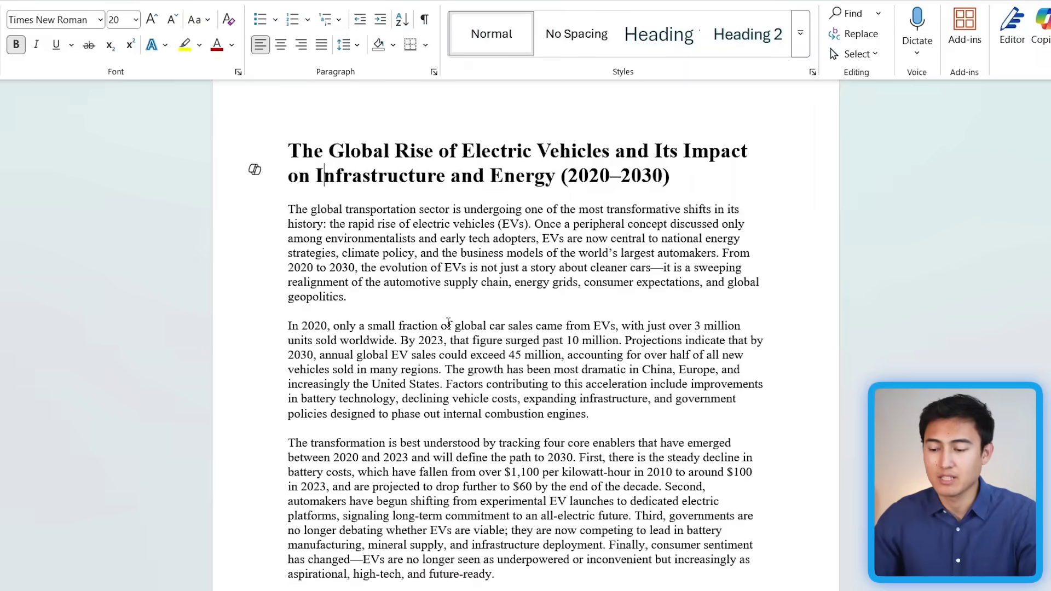
# - Read through the article on the global rise of electric vehicles
pyautogui.scroll(-10, 448, 323)
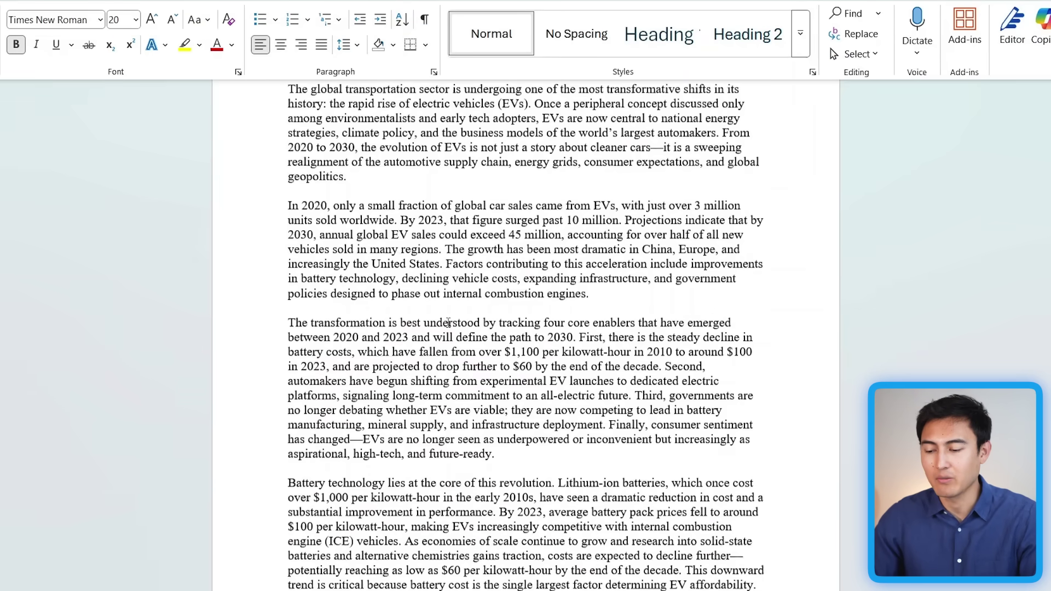
pyautogui.scroll(-12, 448, 322)
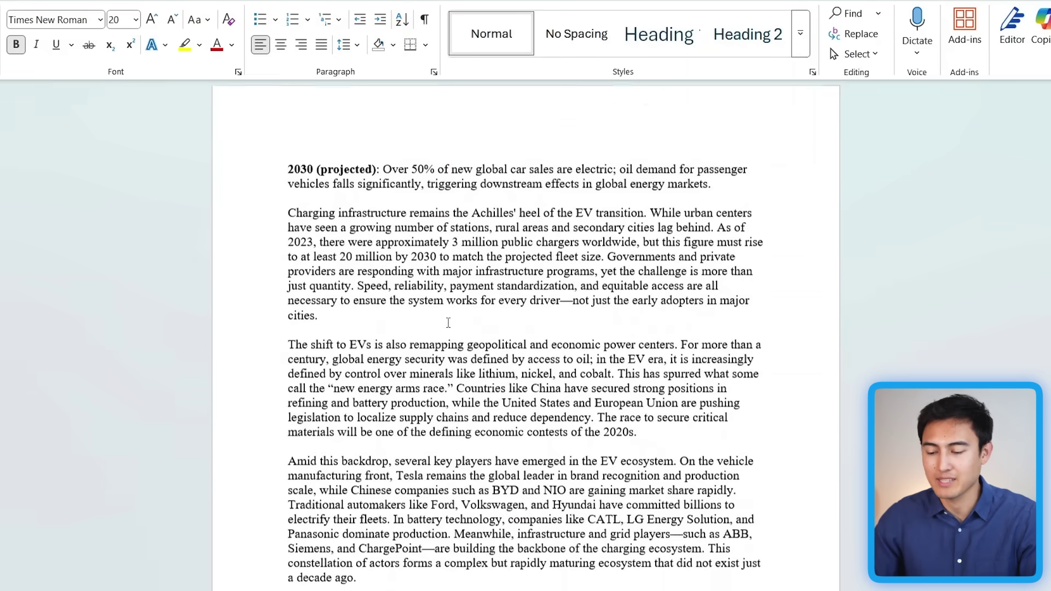
pyautogui.scroll(-4, 448, 323)
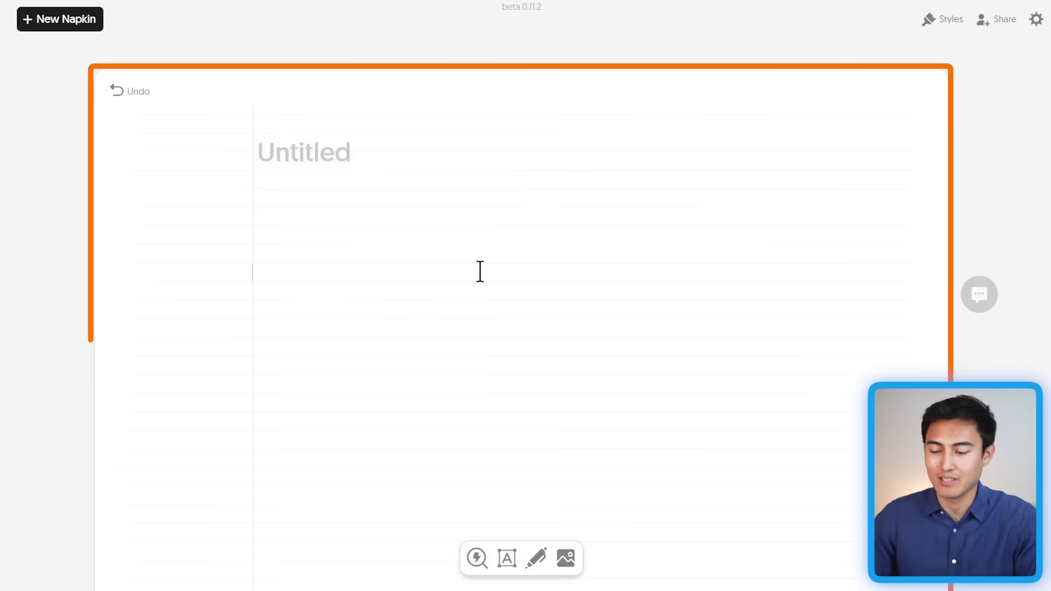
# - Switch to Napkin and import the Word file about the global rise of electric vehicles from the Downloads folder into a new napkin
pyautogui.click(420, 202)
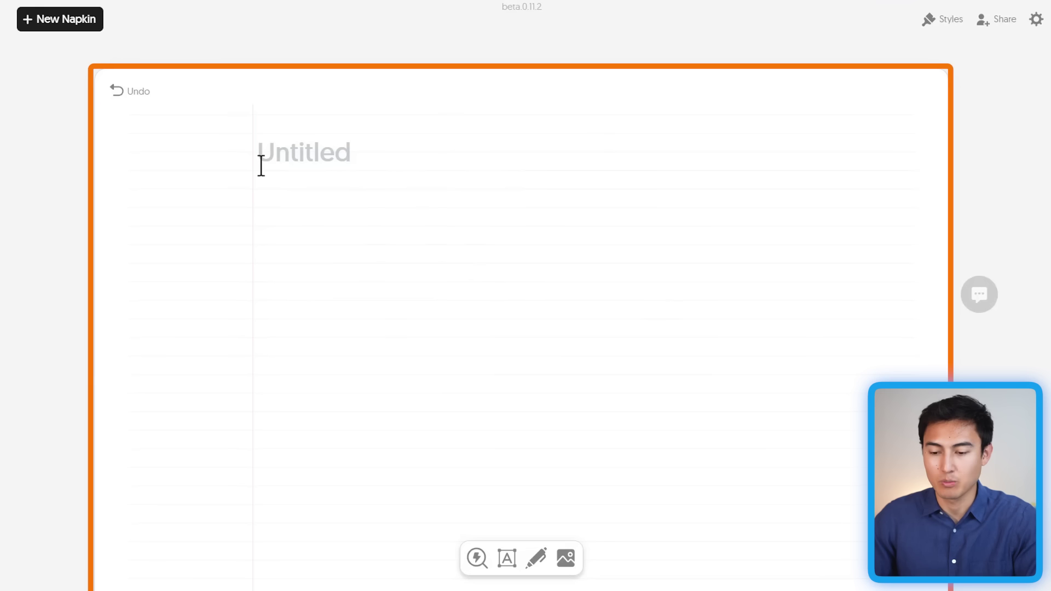
pyautogui.click(87, 28)
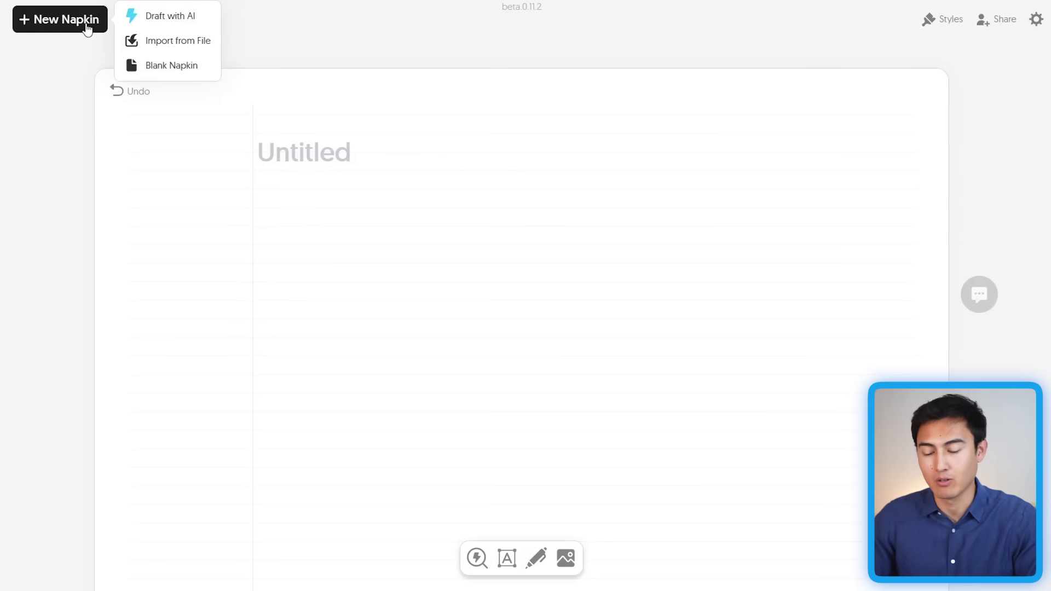
pyautogui.click(200, 51)
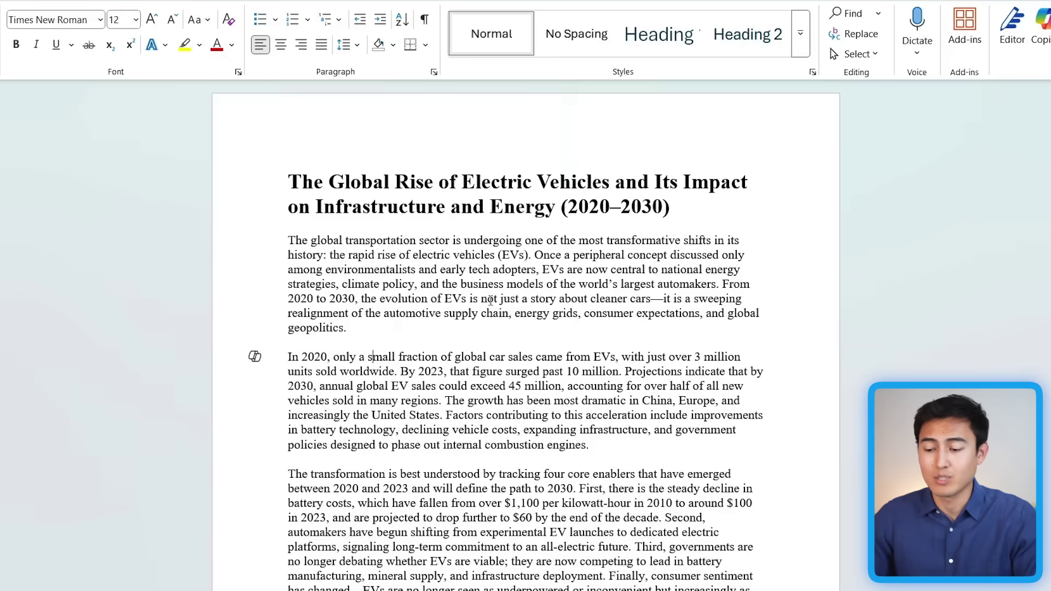
pyautogui.scroll(-2, 490, 300)
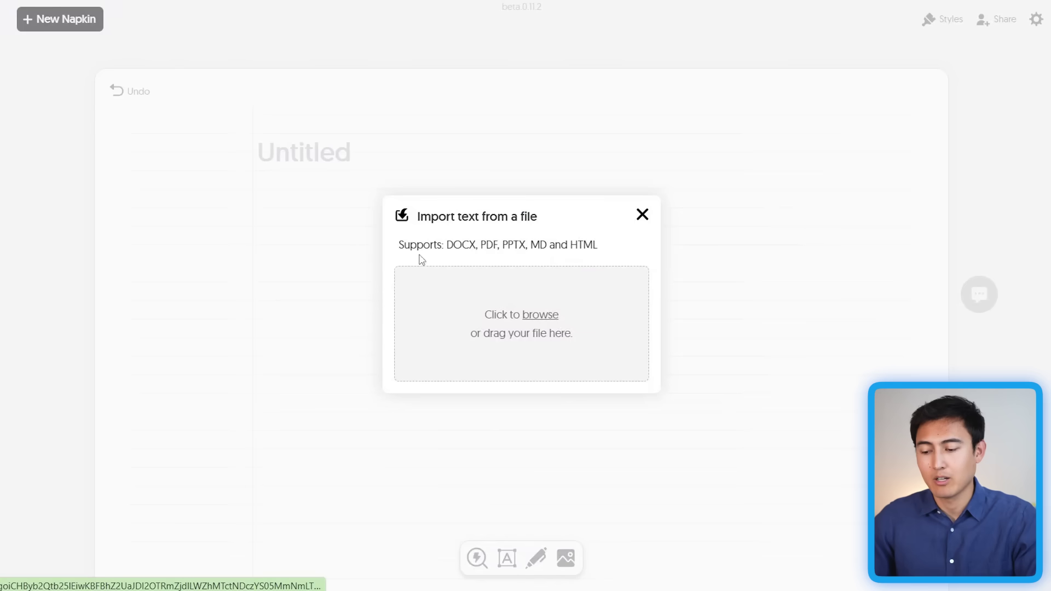
pyautogui.click(422, 271)
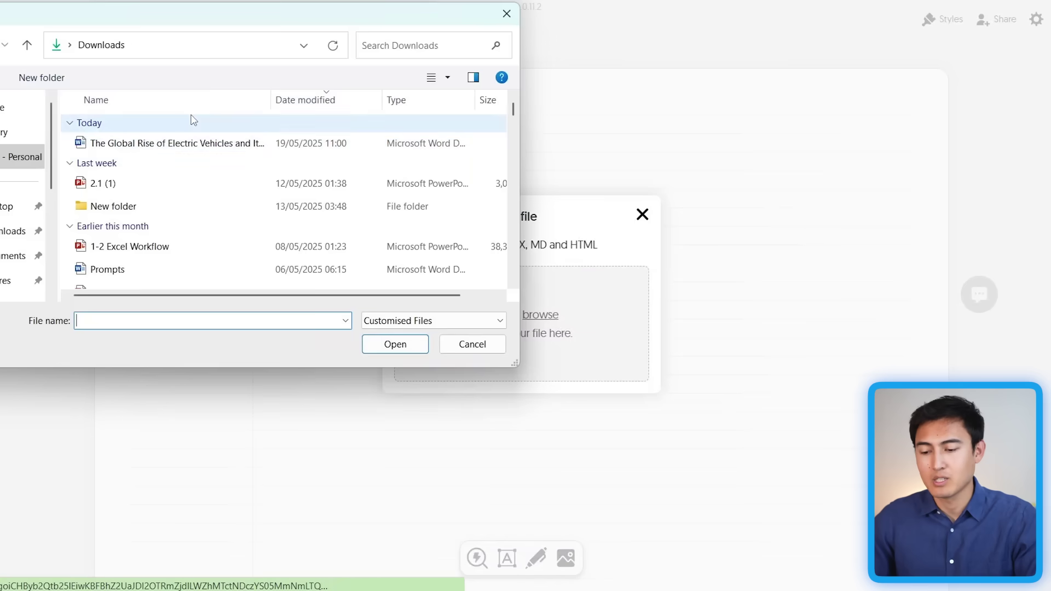
pyautogui.click(143, 144)
pyautogui.doubleClick(144, 146)
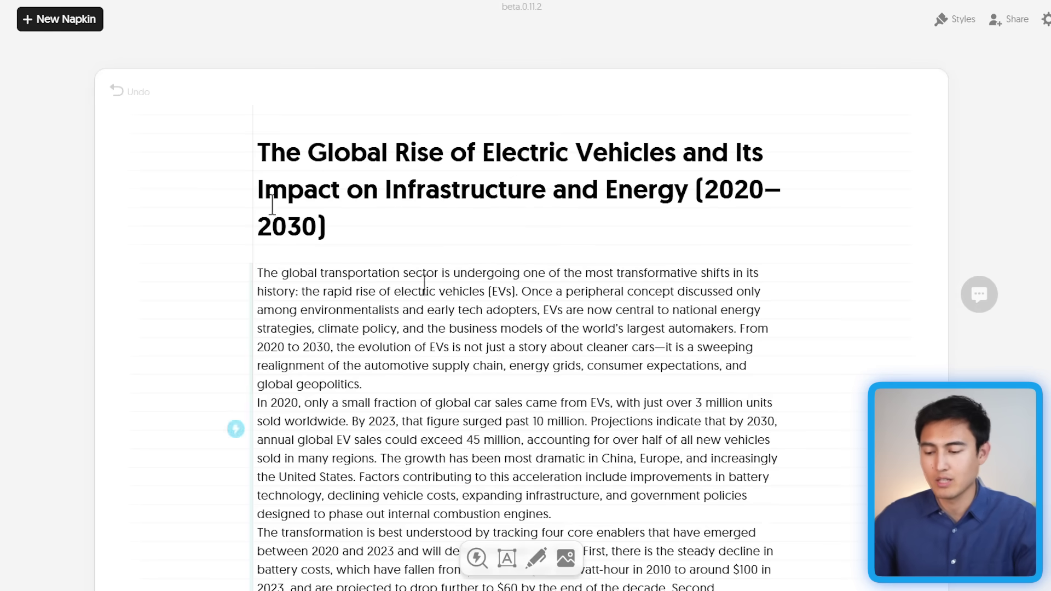
# - Split the paragraph on the four core enablers after "by the end of the decade." so the battery cost passage stands alone
pyautogui.scroll(-5, 438, 266)
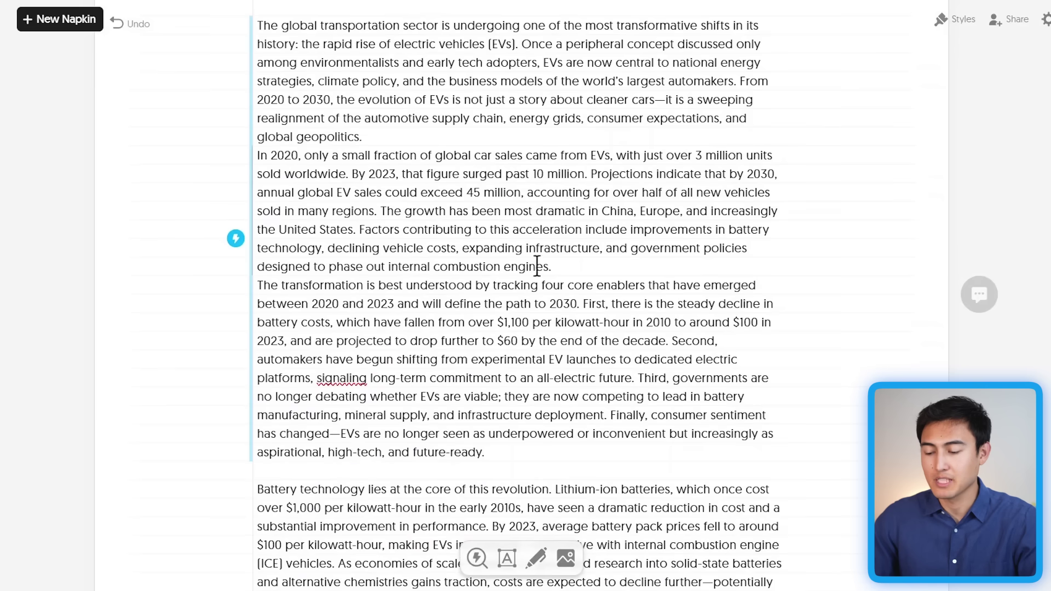
pyautogui.click(672, 340)
pyautogui.press('Return')
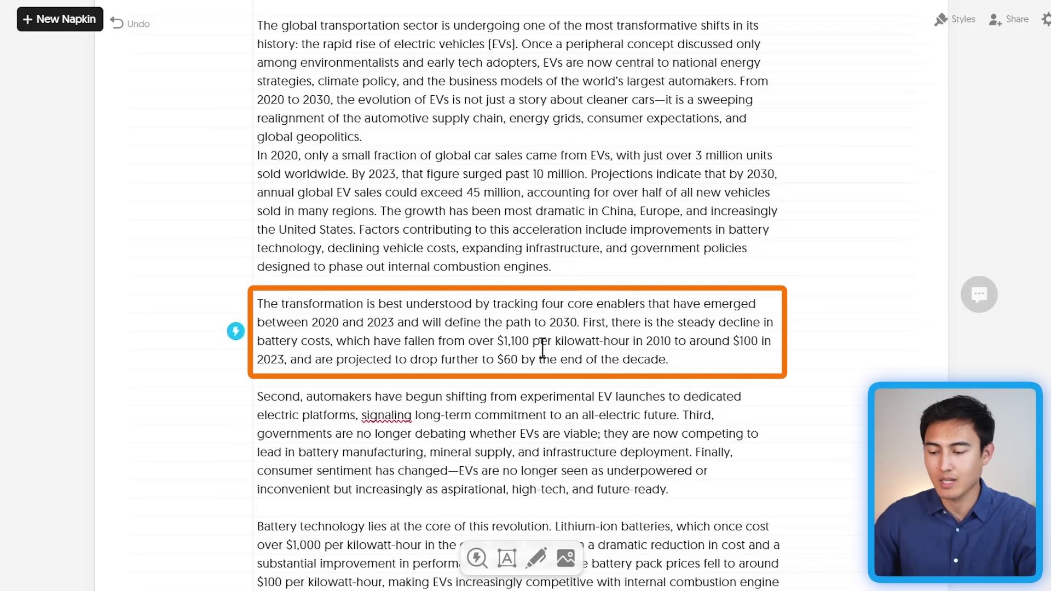
# - Generate visual suggestions for the isolated paragraph on falling battery costs
pyautogui.moveTo(671, 359); pyautogui.dragTo(611, 323)
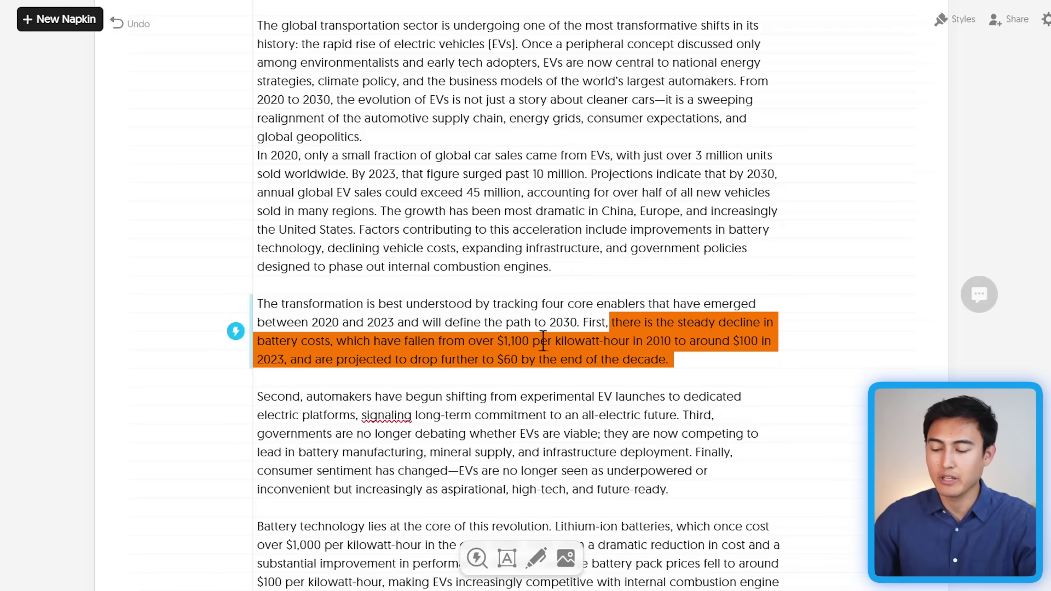
pyautogui.click(515, 329)
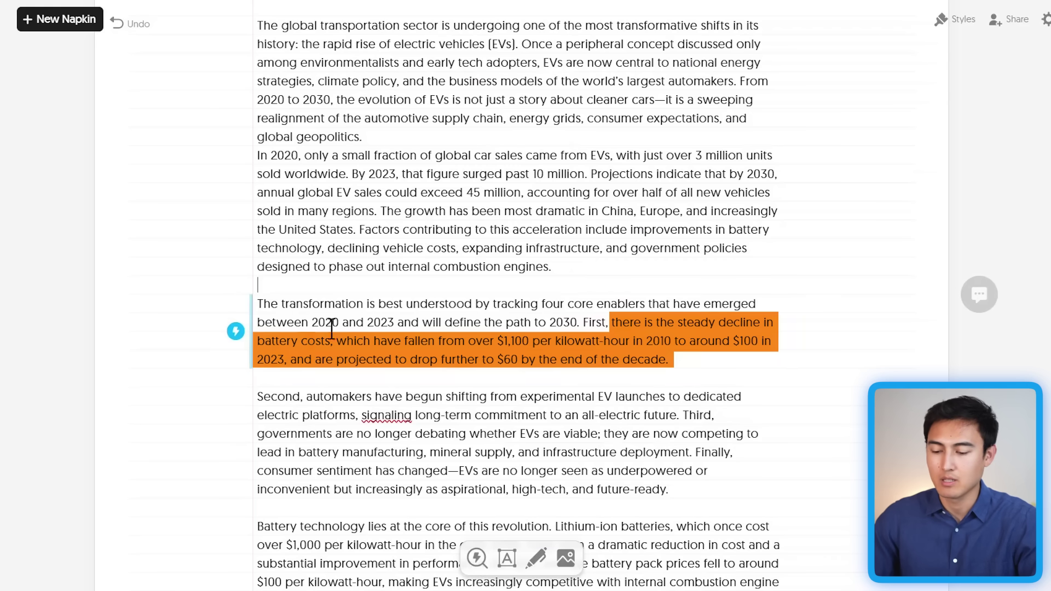
pyautogui.click(235, 334)
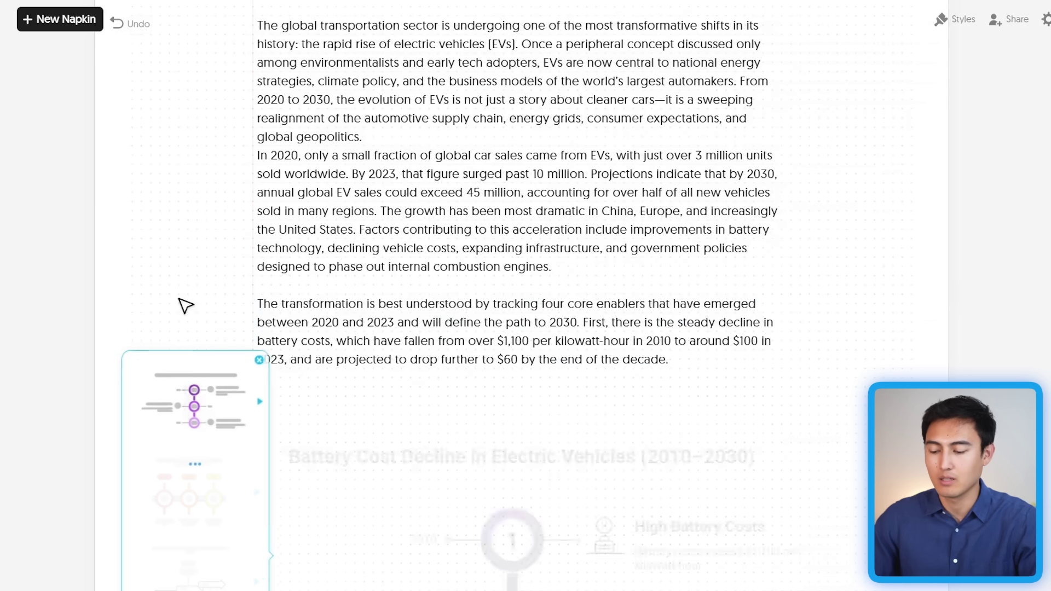
# - Browse the suggested visuals and choose the 3D cylinder chart comparing battery costs in 2010, 2023 and 2030
pyautogui.scroll(-3, 186, 305)
pyautogui.click(187, 305)
pyautogui.scroll(-1, 82, 323)
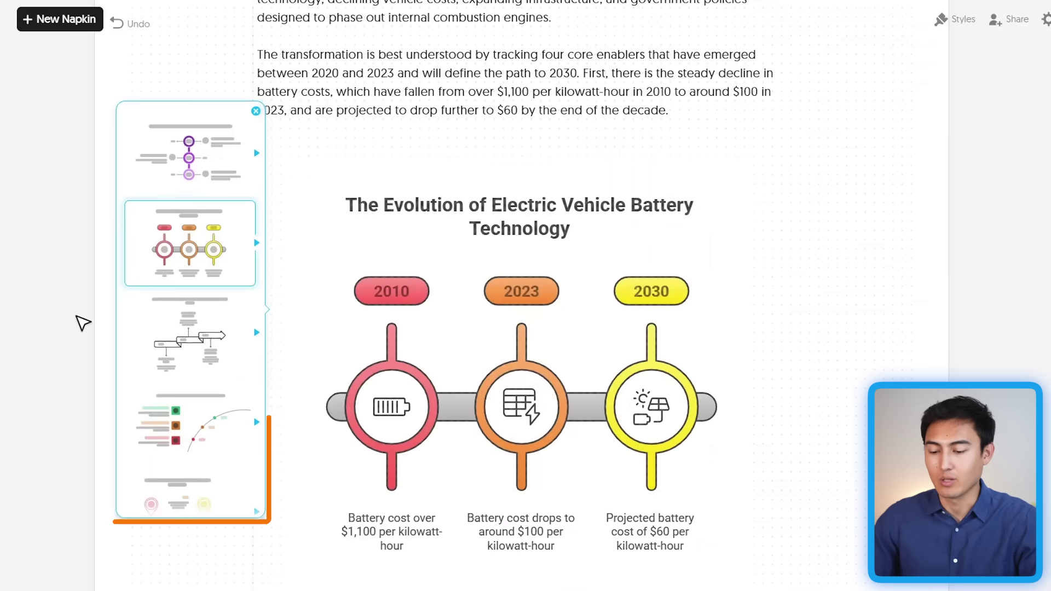
pyautogui.click(189, 159)
pyautogui.click(210, 337)
pyautogui.scroll(-3, 211, 337)
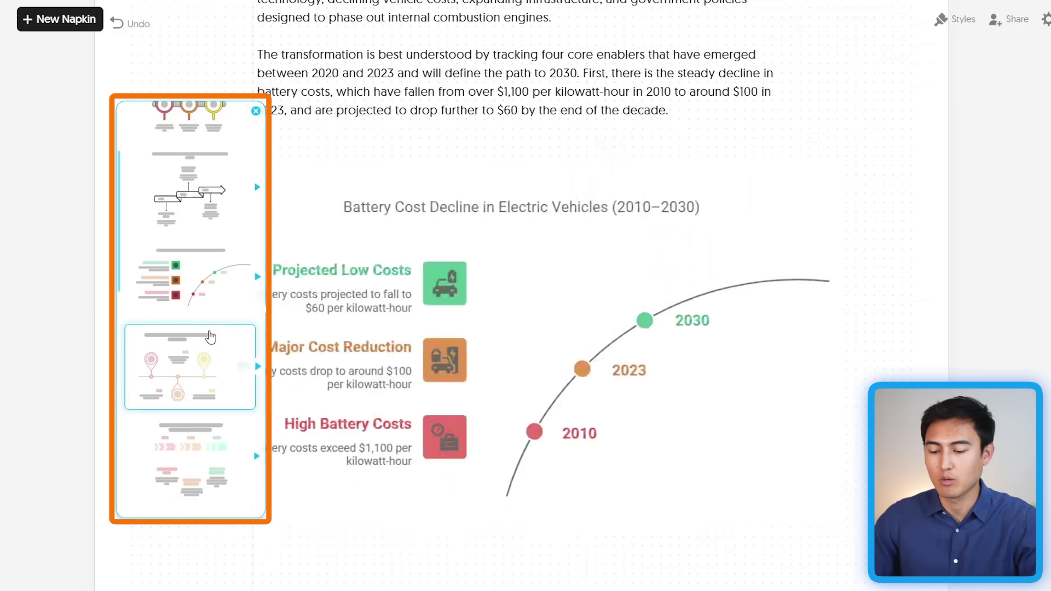
pyautogui.scroll(-2, 210, 337)
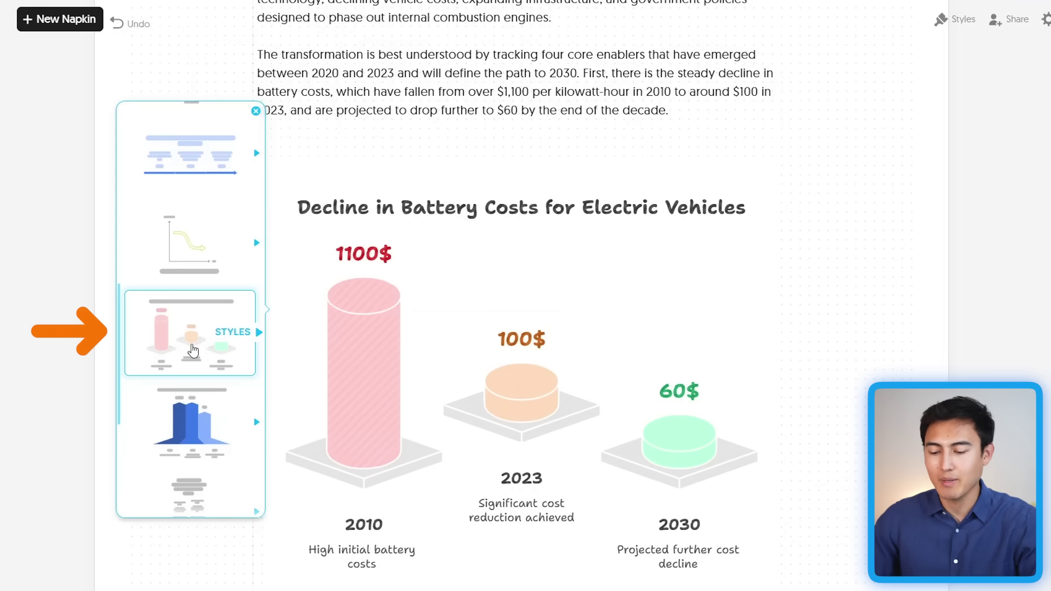
pyautogui.click(193, 350)
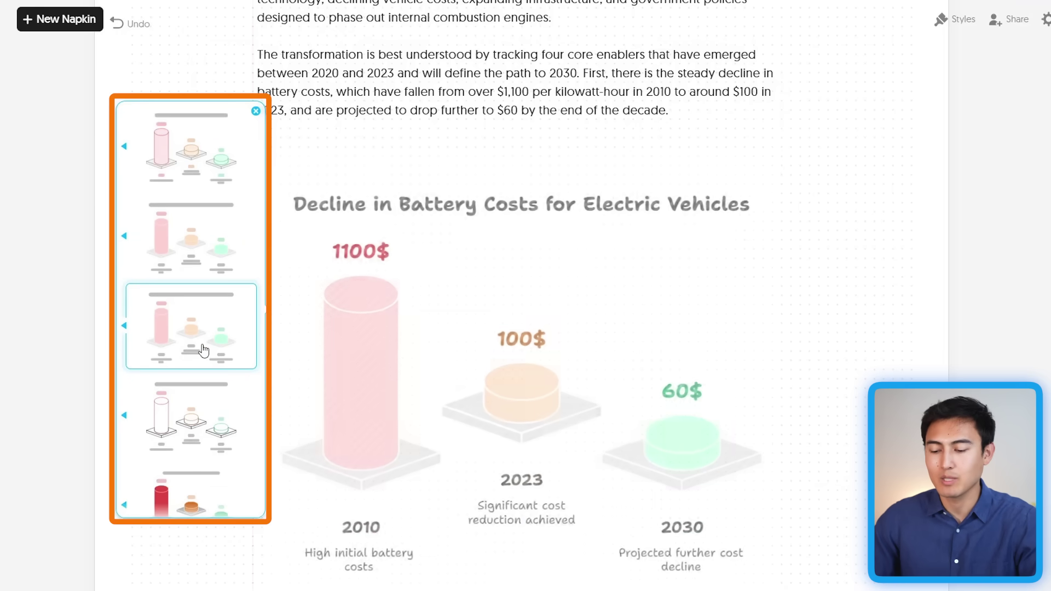
# - Insert the cylinder chart in the style with solid red, orange and green fills and a bold heading
pyautogui.scroll(-2, 204, 394)
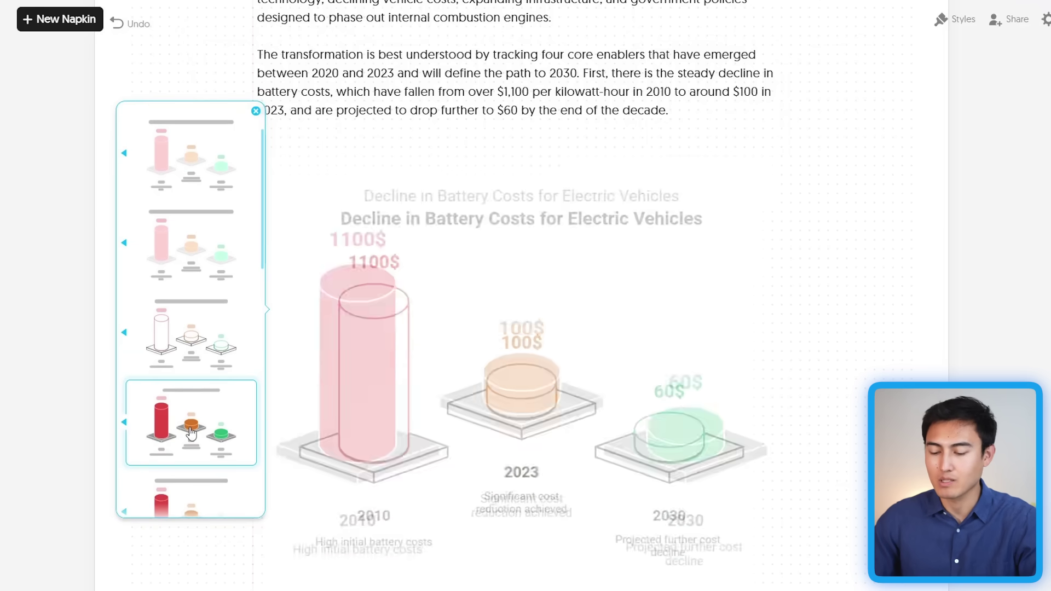
pyautogui.scroll(-2, 189, 405)
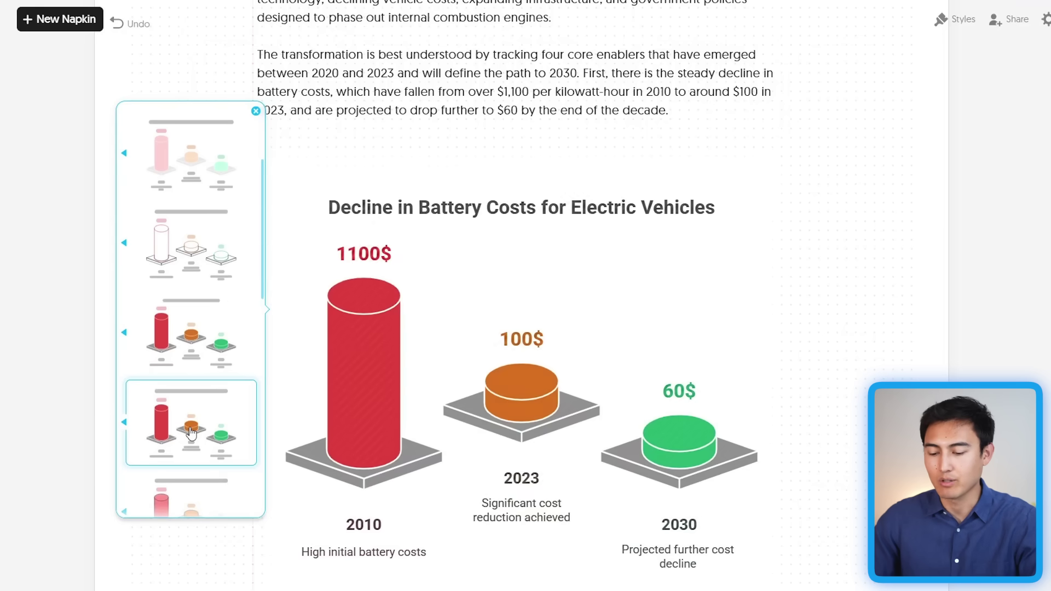
pyautogui.click(192, 433)
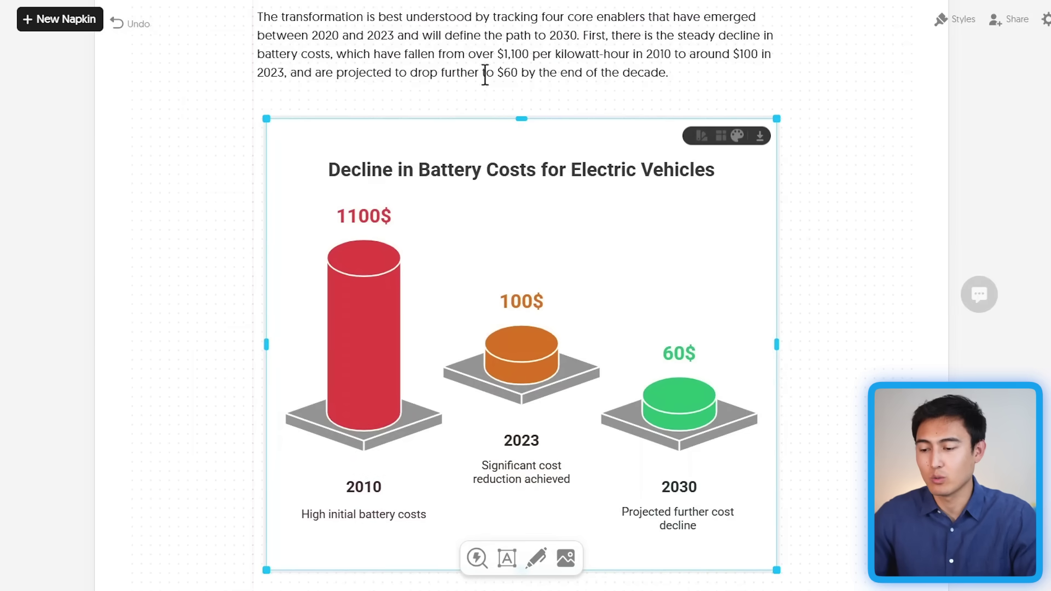
# - Shorten the chart title to "Decline in Battery Costs for Electri"
pyautogui.scroll(-1, 185, 200)
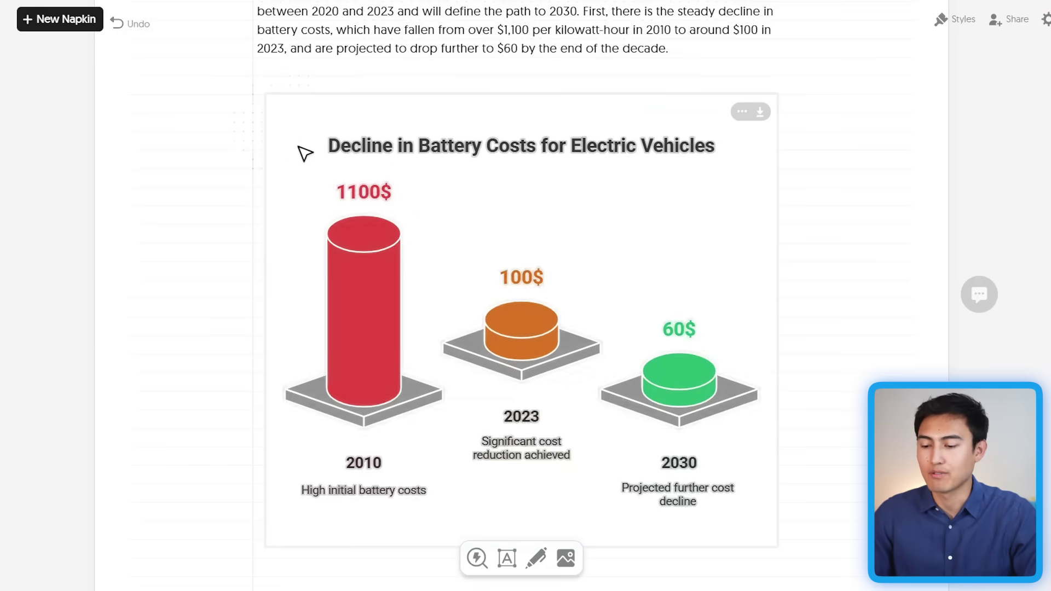
pyautogui.click(367, 147)
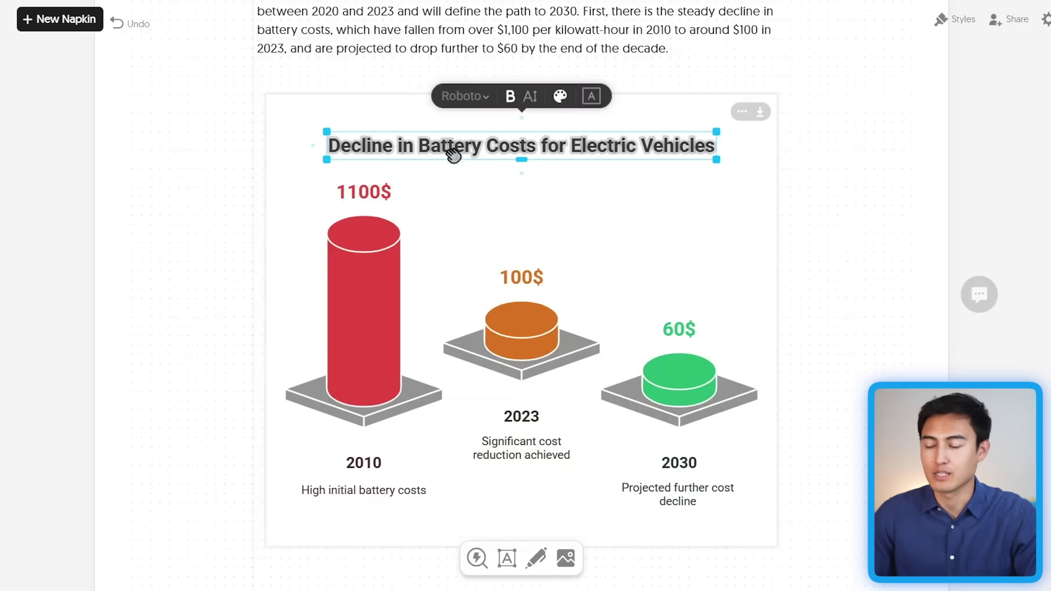
pyautogui.click(533, 97)
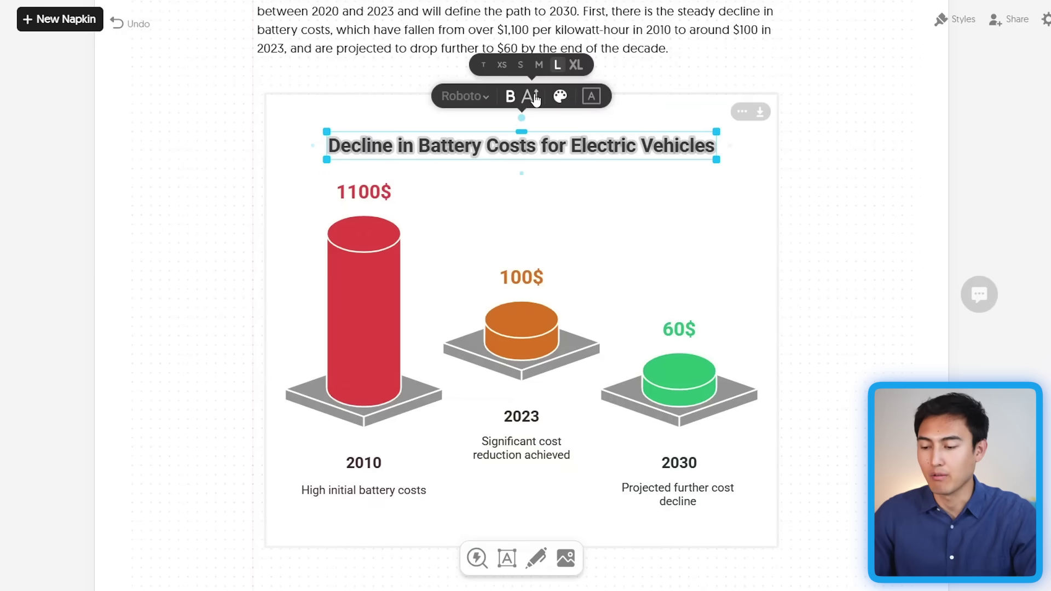
pyautogui.click(455, 146)
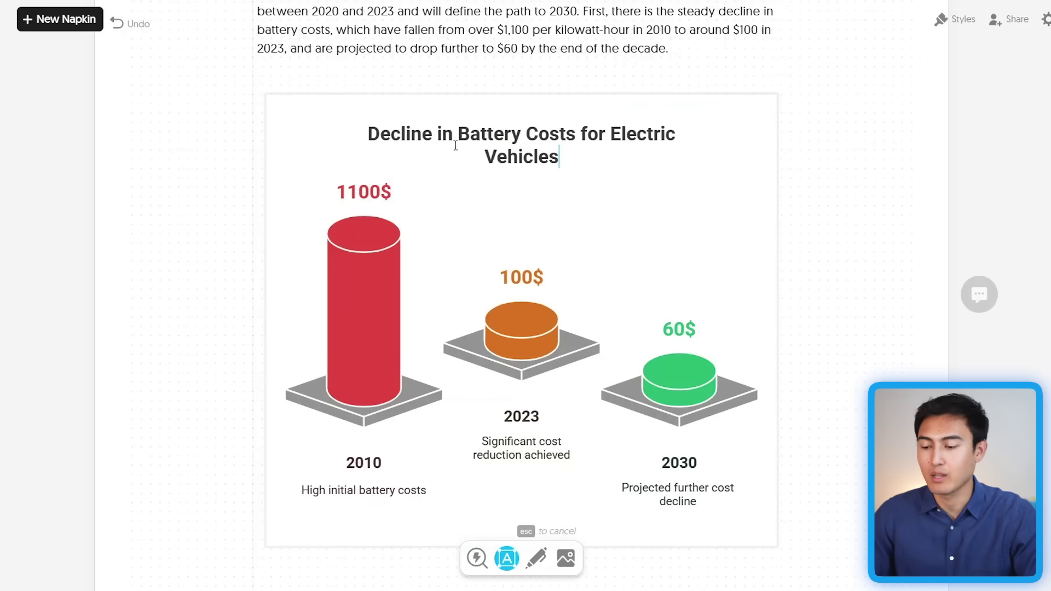
pyautogui.press('BackSpace')
pyautogui.press('BackSpace')
pyautogui.press('BackSpace')
pyautogui.press('BackSpace')
pyautogui.press('BackSpace')
pyautogui.press('BackSpace')
pyautogui.press('BackSpace')
pyautogui.press('BackSpace')
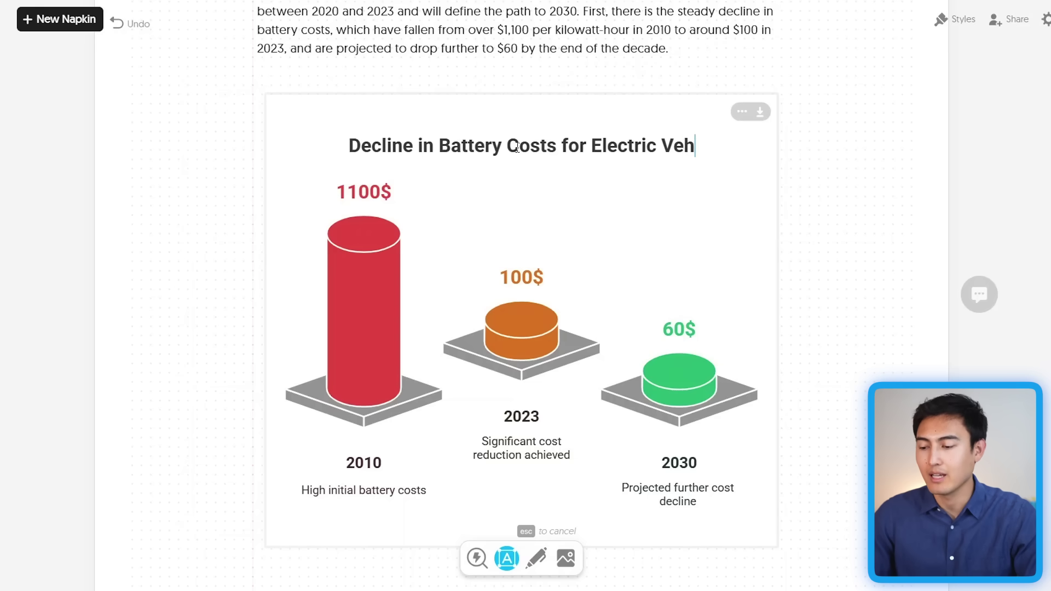
pyautogui.press('BackSpace')
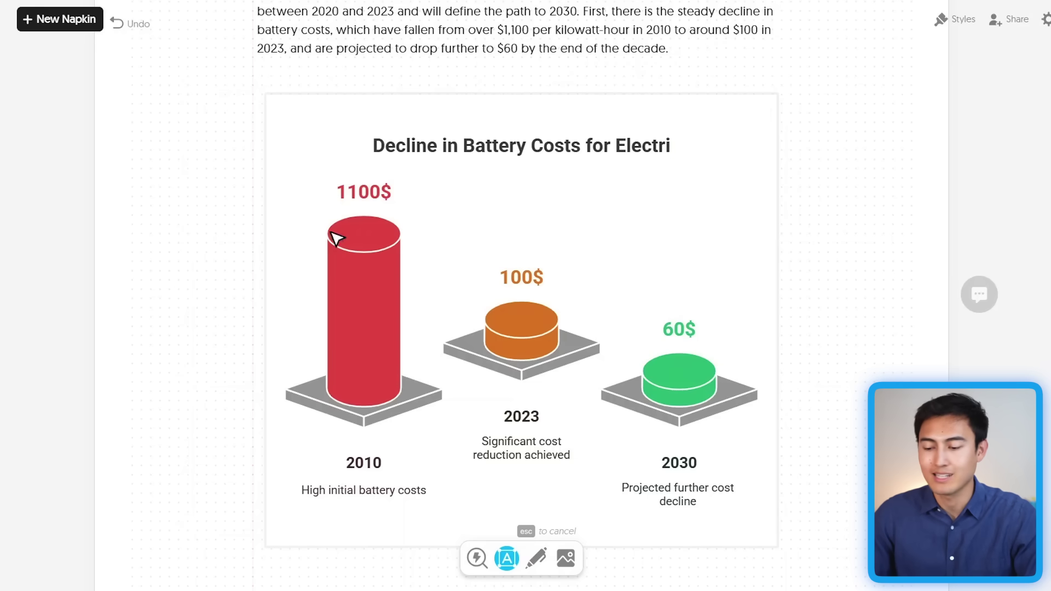
pyautogui.press('Escape')
# - Try adding a data column between 2010 and 2023 in the chart, and undo it
pyautogui.click(355, 308)
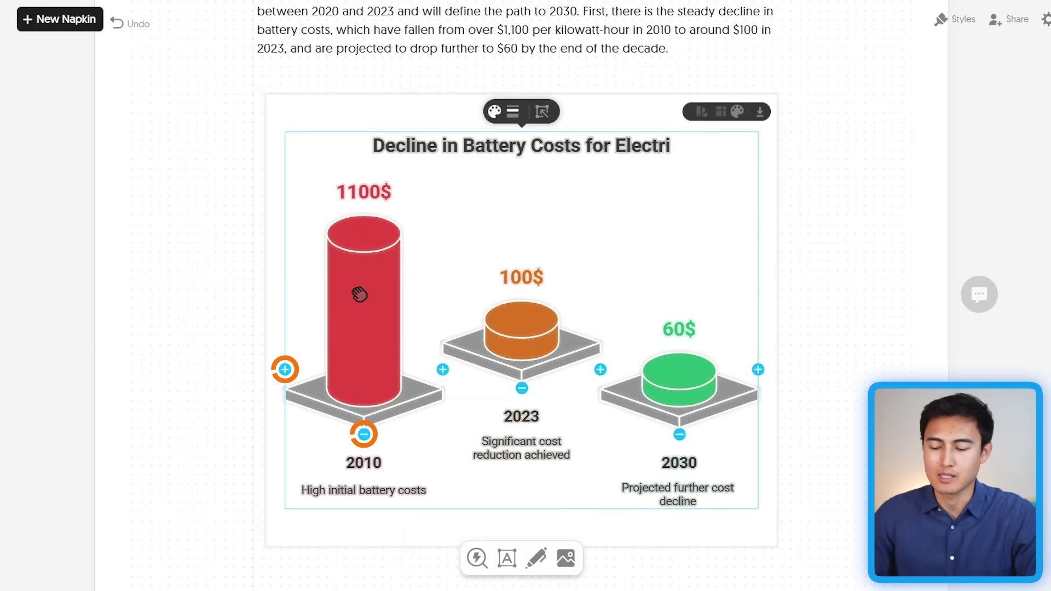
pyautogui.click(442, 370)
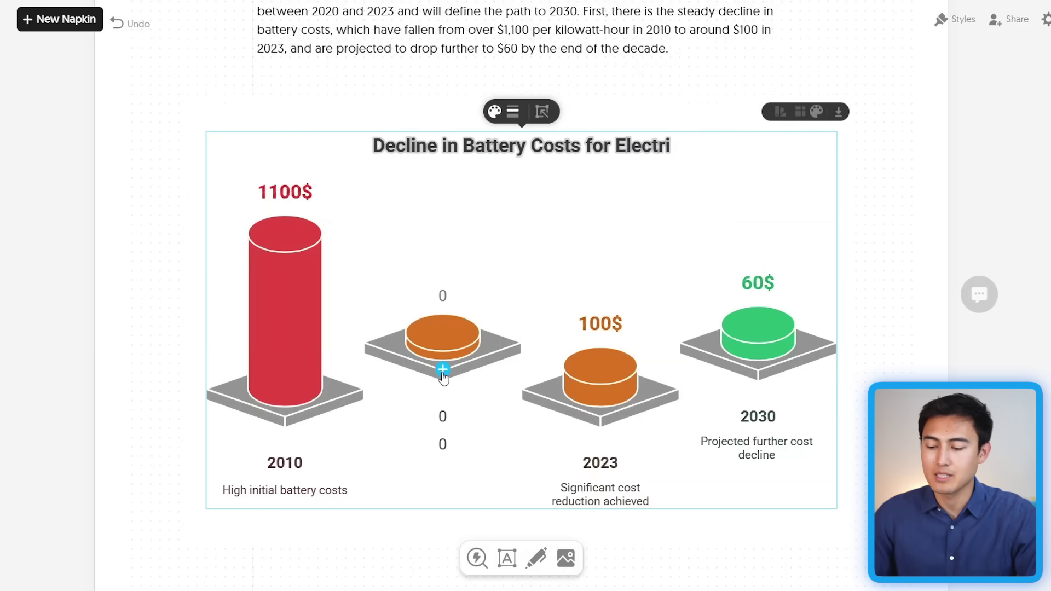
pyautogui.hotkey('ctrl', 'z')
# - Try removing the 2023 column from the chart, and undo it
pyautogui.click(522, 389)
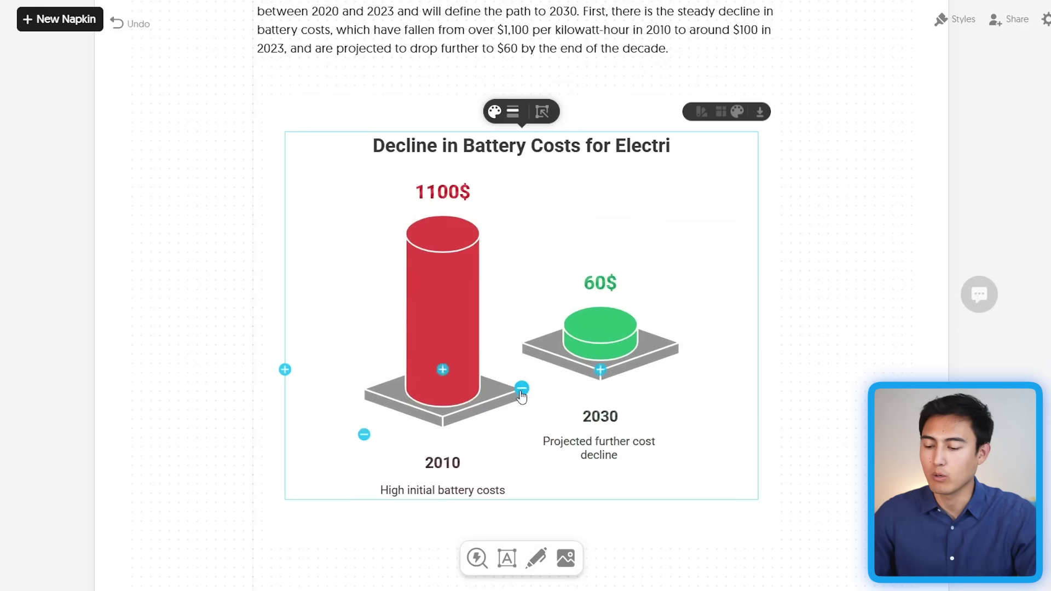
pyautogui.hotkey('ctrl', 'z')
pyautogui.click(462, 237)
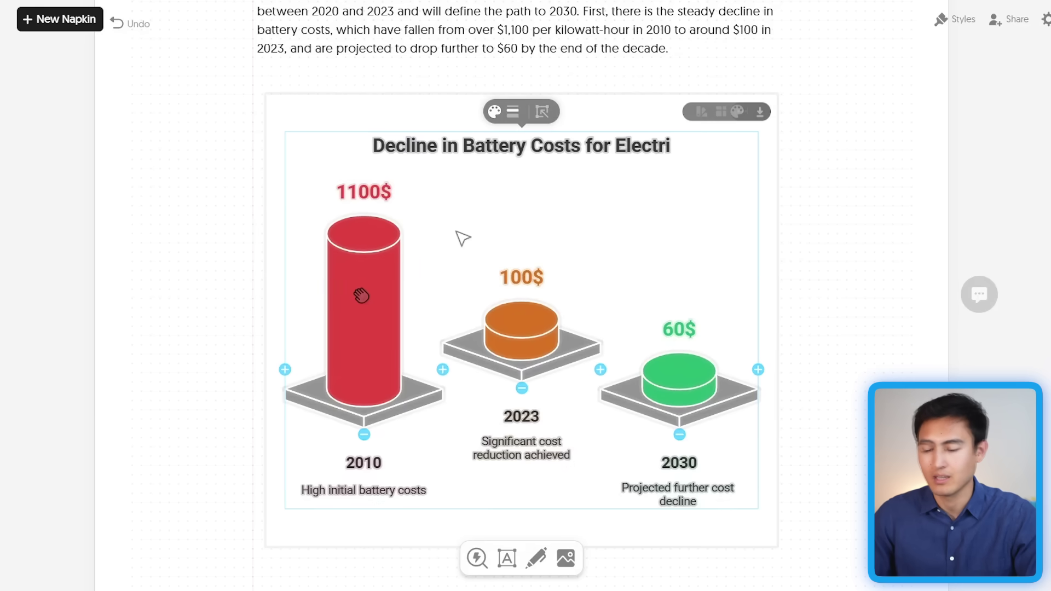
# - Try text size XL on the chart's 1100$ label, and set it to the smallest size, T
pyautogui.click(374, 197)
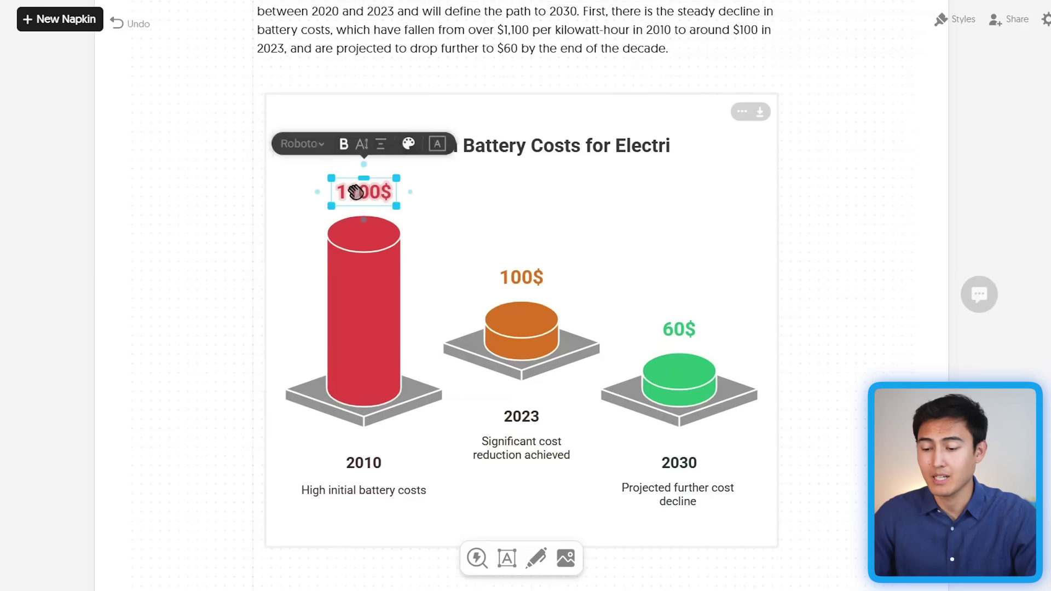
pyautogui.click(362, 143)
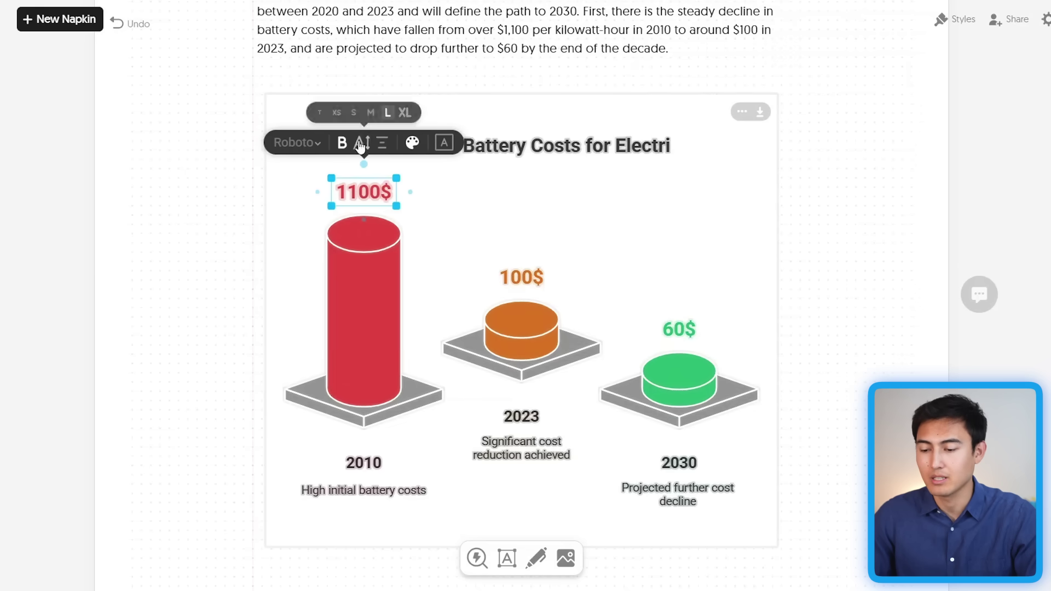
pyautogui.click(408, 111)
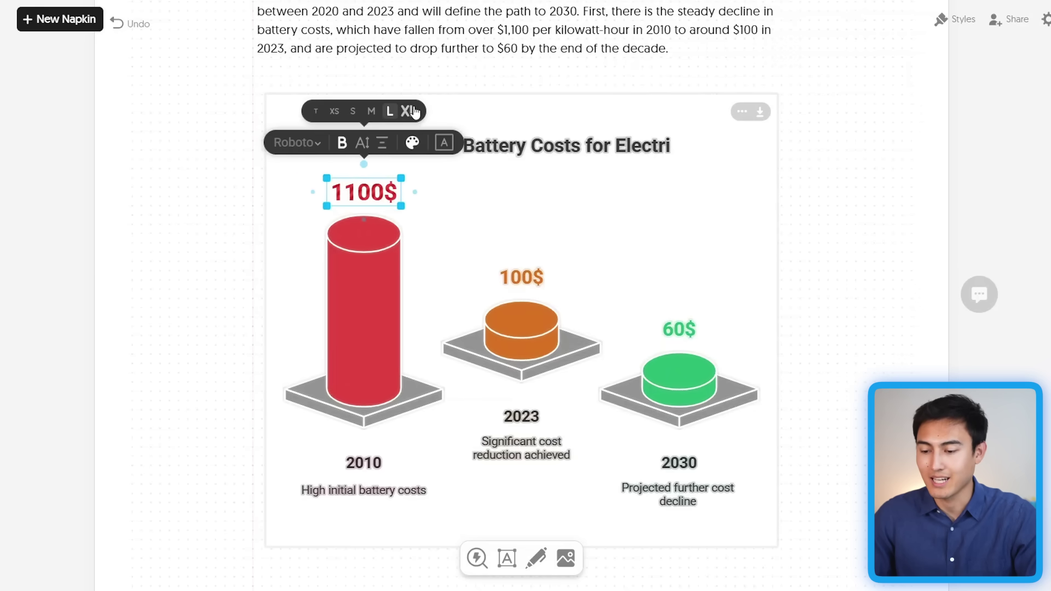
pyautogui.click(314, 112)
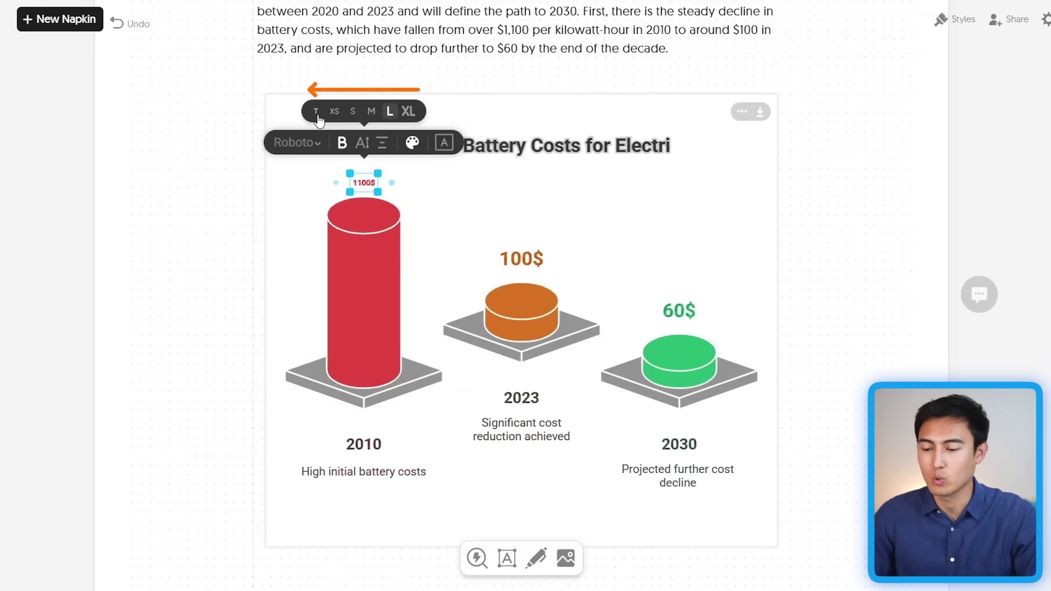
# - Try text size XS on the chart's 1100$ label, and undo the text size changes
pyautogui.click(335, 114)
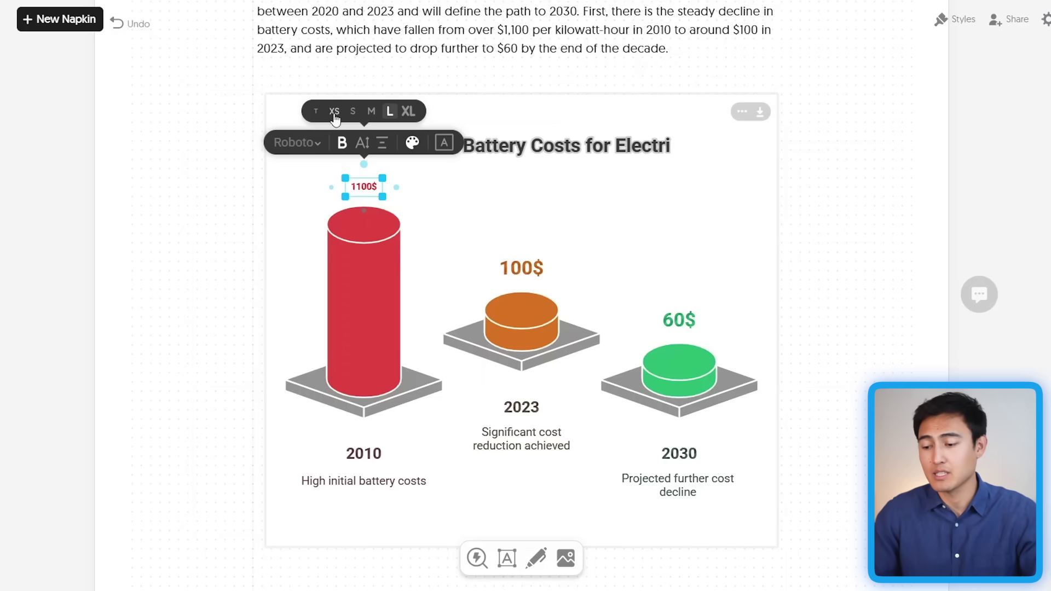
pyautogui.hotkey('ctrl', 'z')
pyautogui.hotkey('ctrl', 'z')
# - Look through the fill, outline and whole-visual color options for the battery cost chart
pyautogui.click(531, 211)
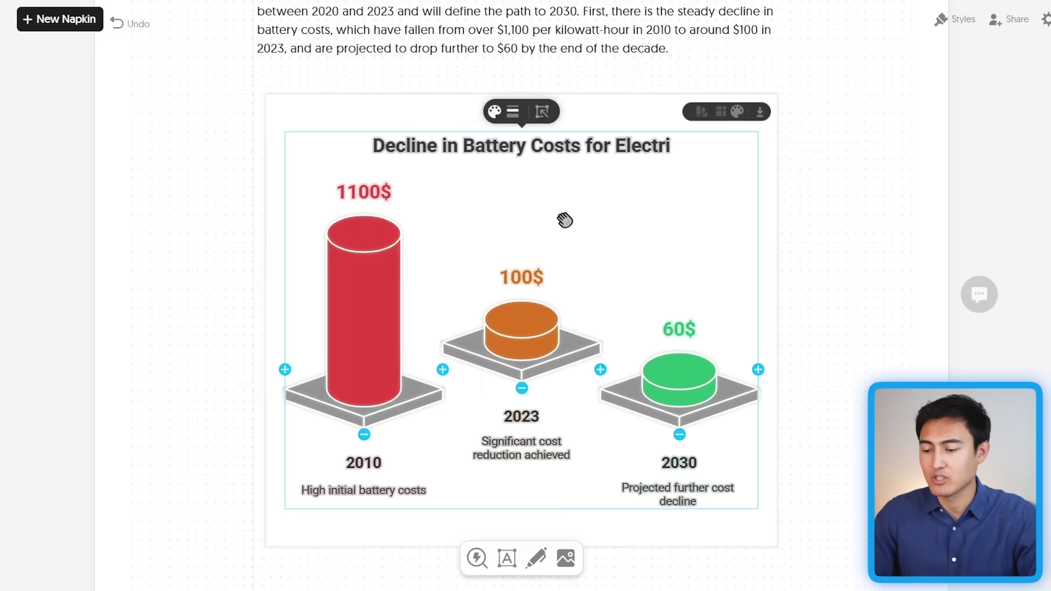
pyautogui.click(496, 112)
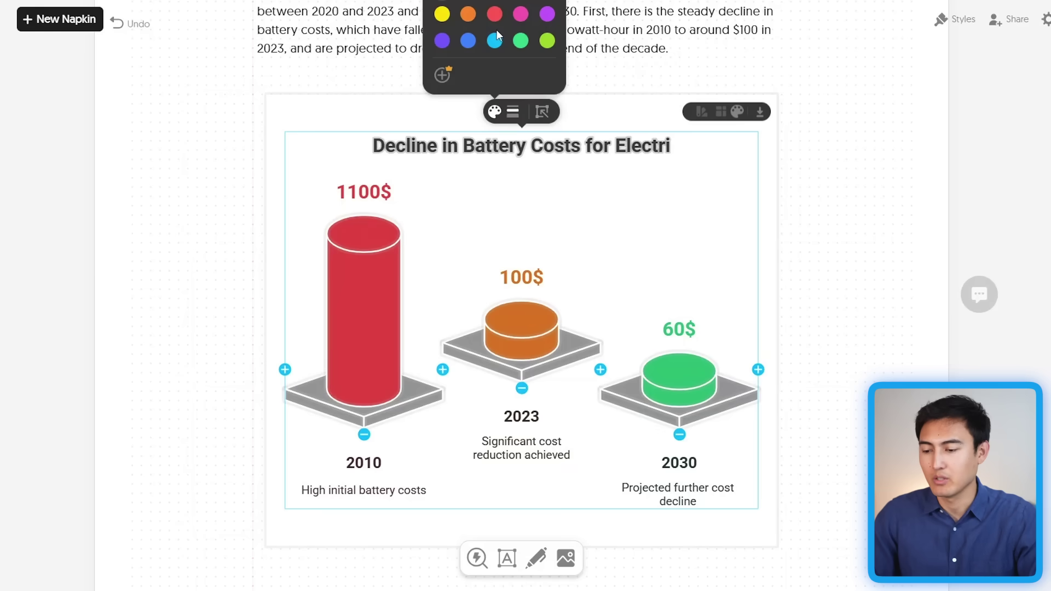
pyautogui.click(512, 112)
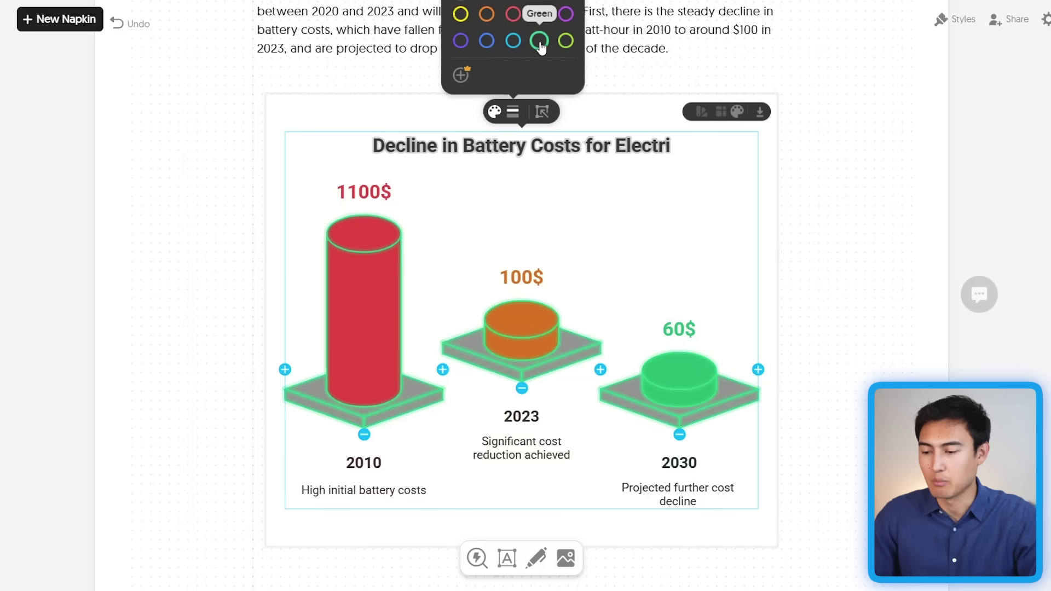
pyautogui.click(739, 113)
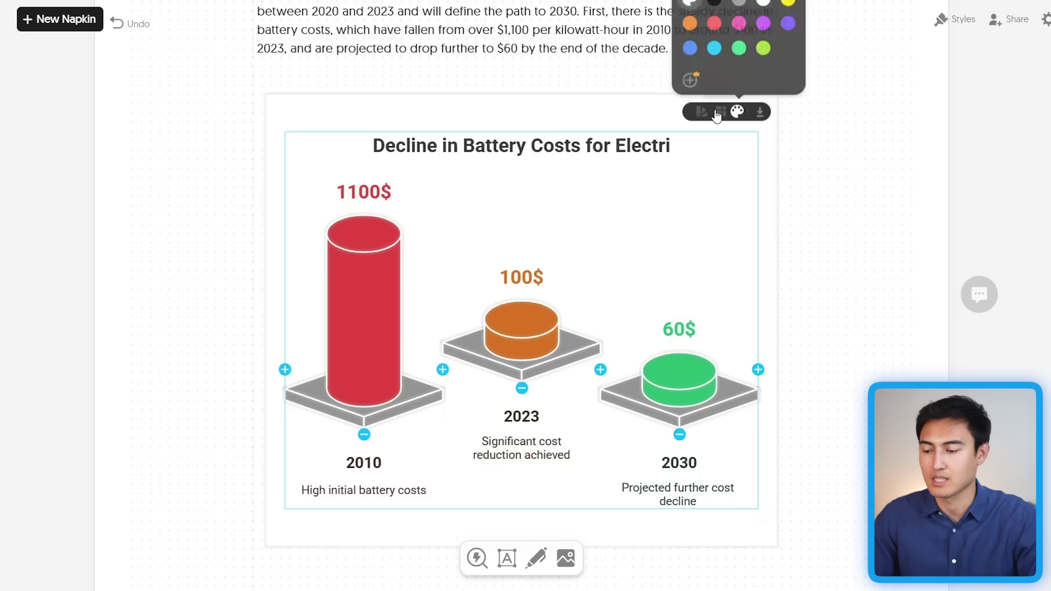
pyautogui.click(721, 113)
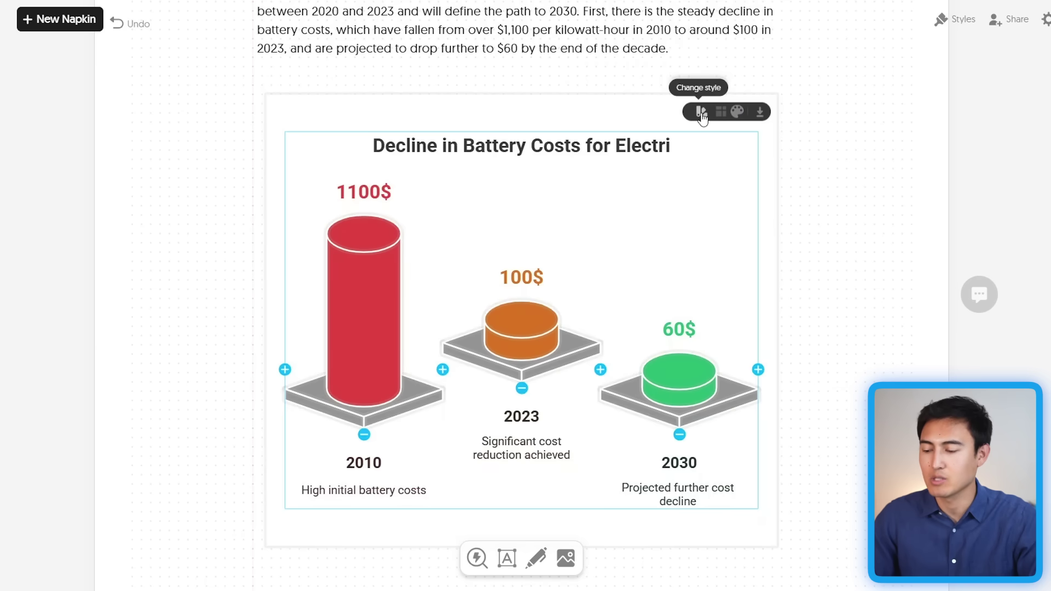
# - Try the Glowful Breeze style on the battery cost chart, and switch it to the uncolored outline style
pyautogui.click(701, 114)
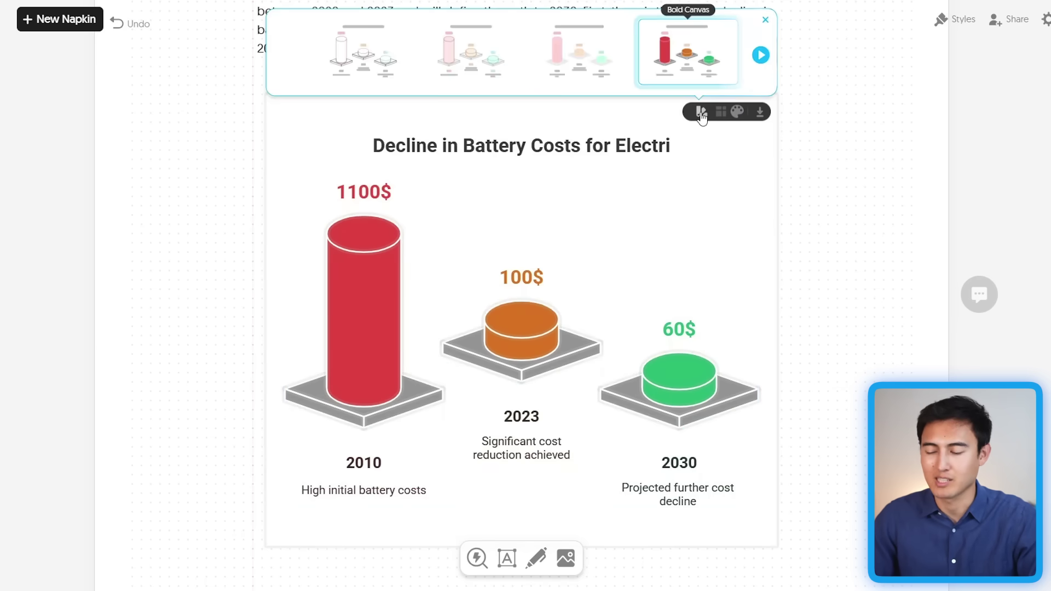
pyautogui.click(572, 55)
pyautogui.click(492, 65)
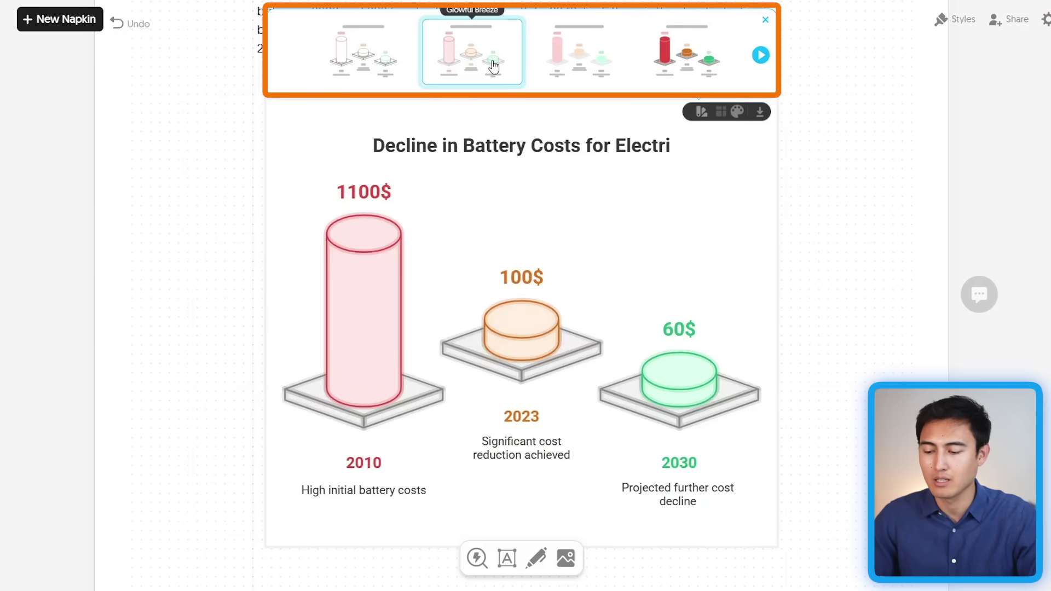
pyautogui.click(374, 63)
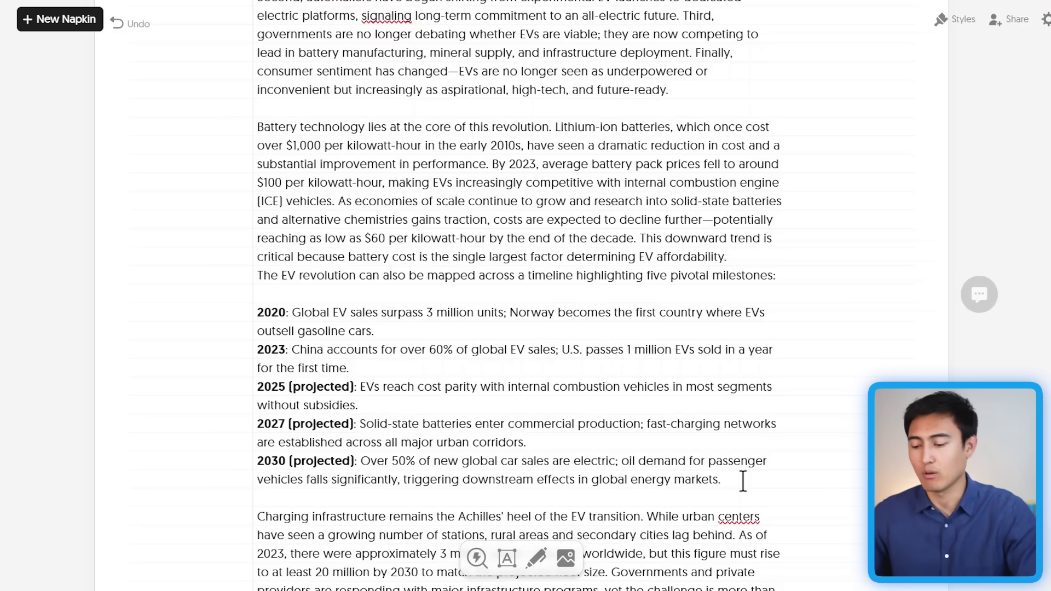
# - Generate visuals from the list of five EV milestones from 2020 to 2030 and browse the suggested timeline designs
pyautogui.scroll(-3, 507, 395)
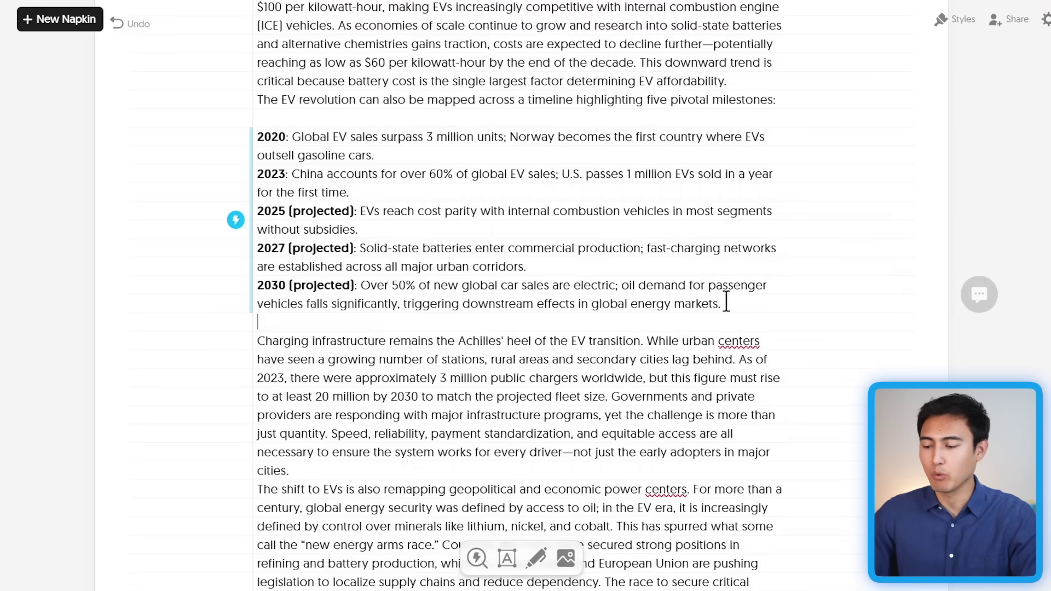
pyautogui.moveTo(722, 304); pyautogui.dragTo(236, 145)
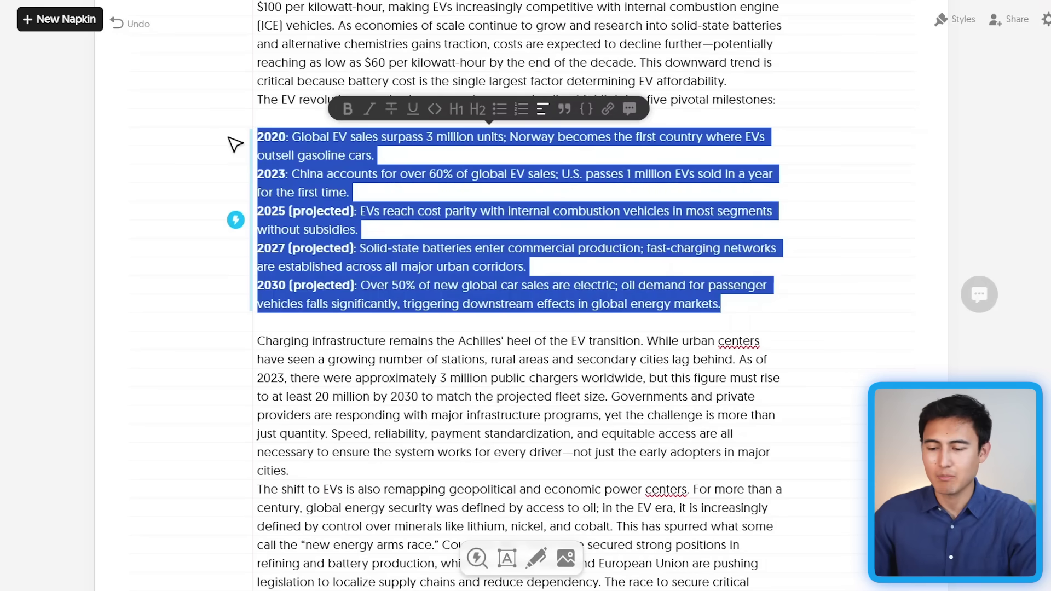
pyautogui.click(417, 229)
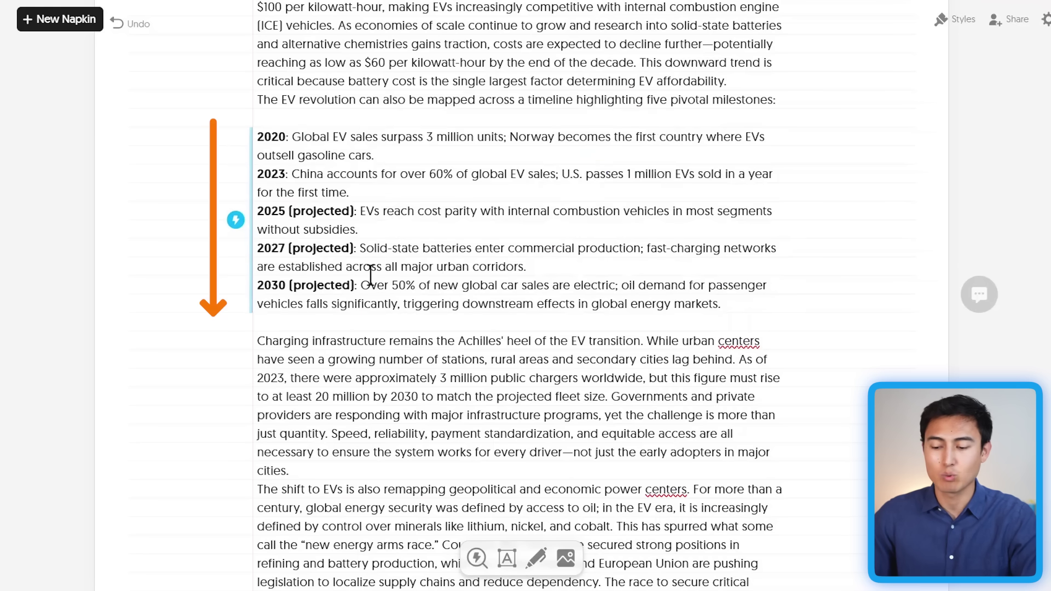
pyautogui.click(235, 220)
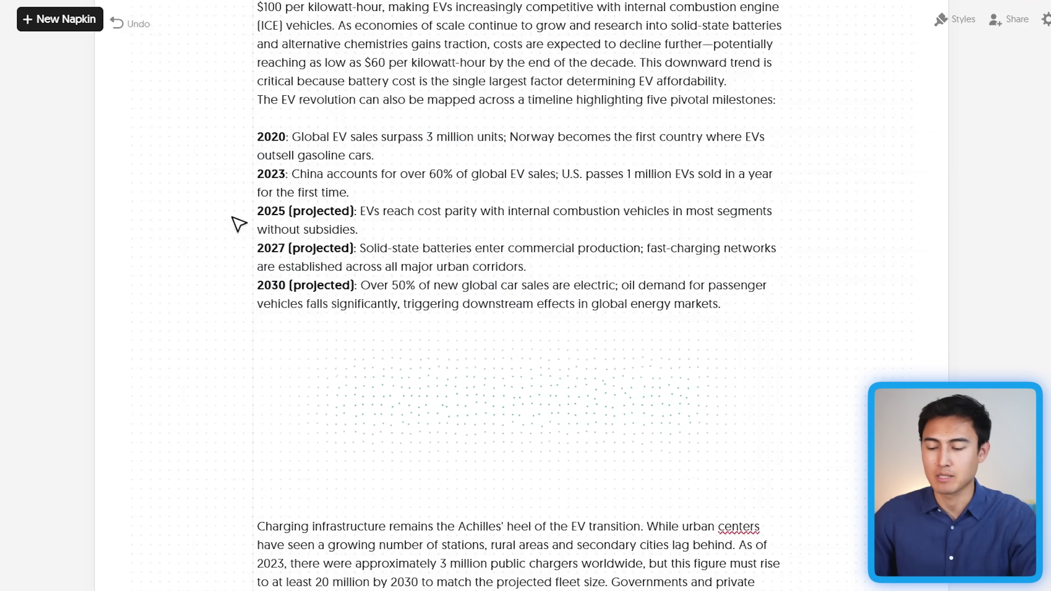
pyautogui.scroll(-5, 237, 224)
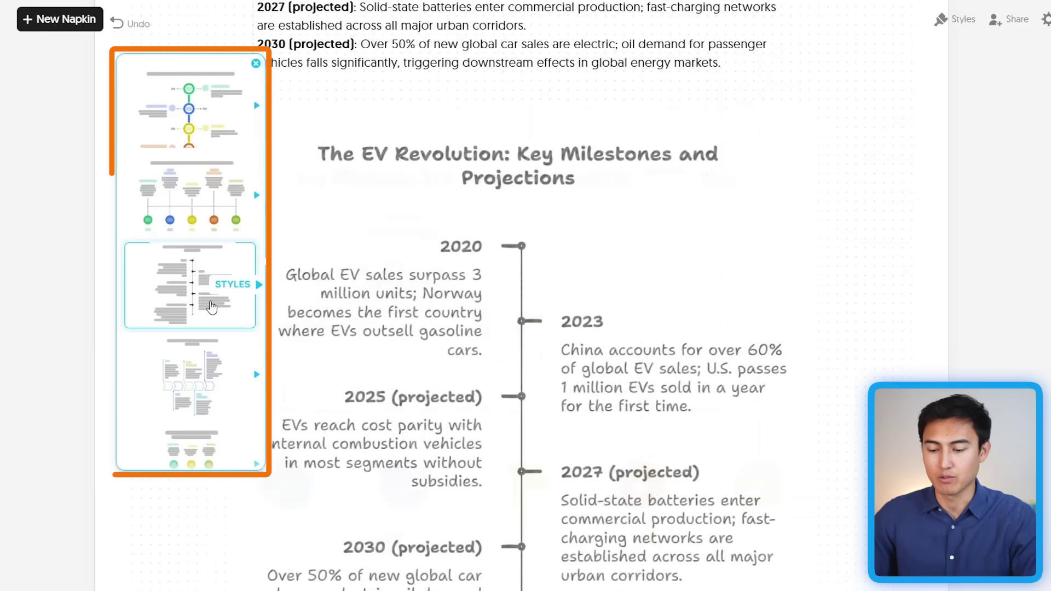
pyautogui.scroll(-3, 191, 328)
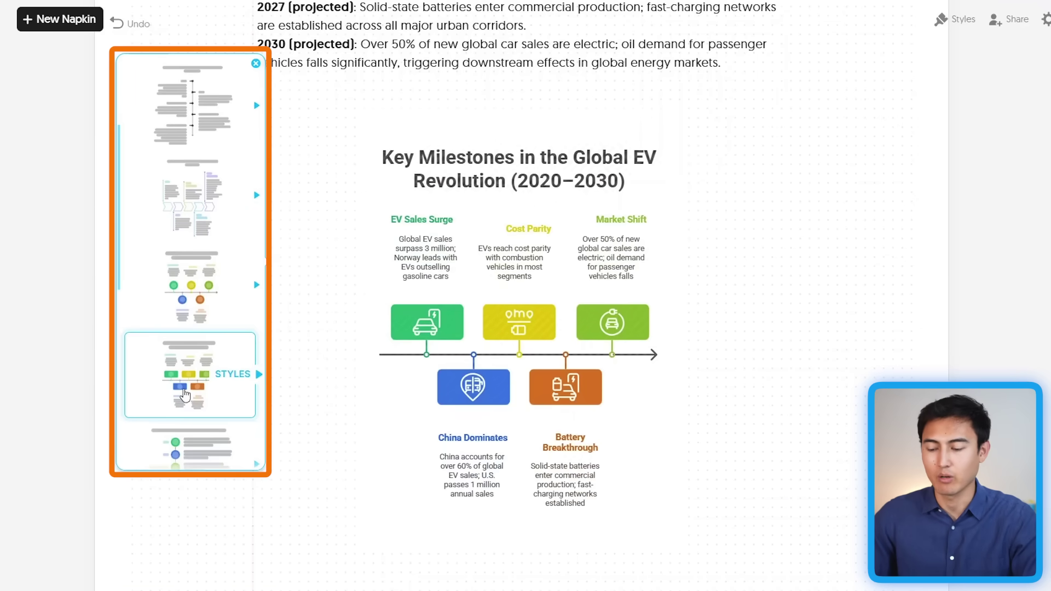
pyautogui.scroll(-3, 185, 394)
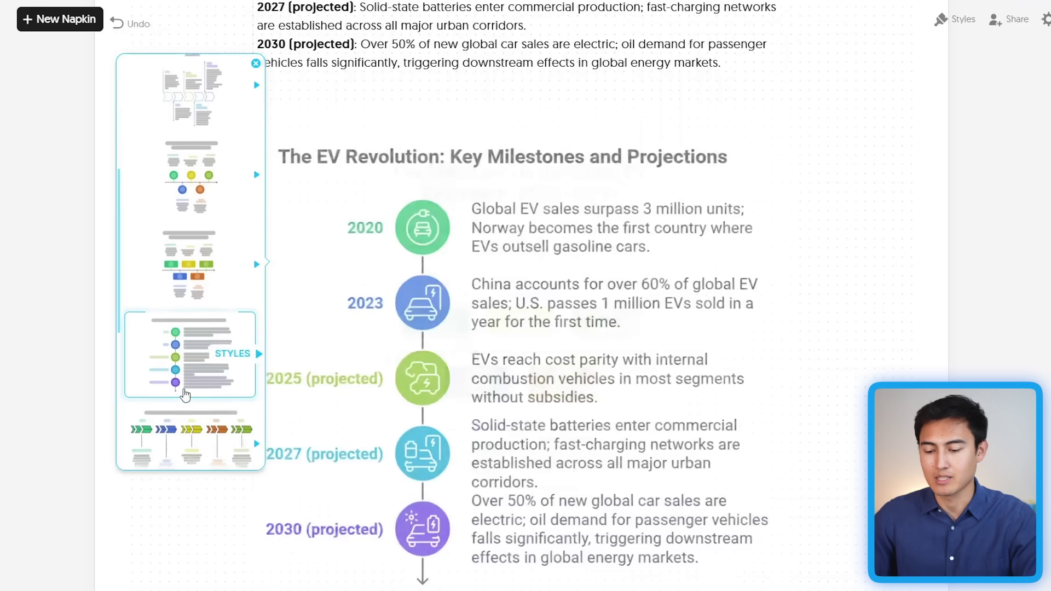
pyautogui.scroll(-2, 186, 394)
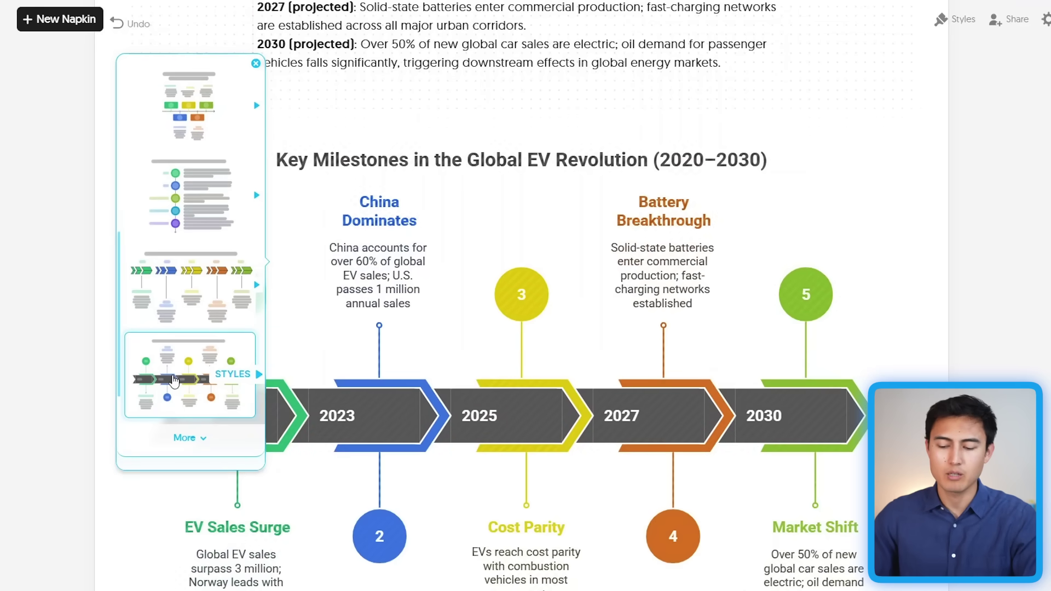
# - Customize the milestone suggestions by specifying "sequential event timeline" as the visual, and apply it
pyautogui.scroll(-3, 174, 381)
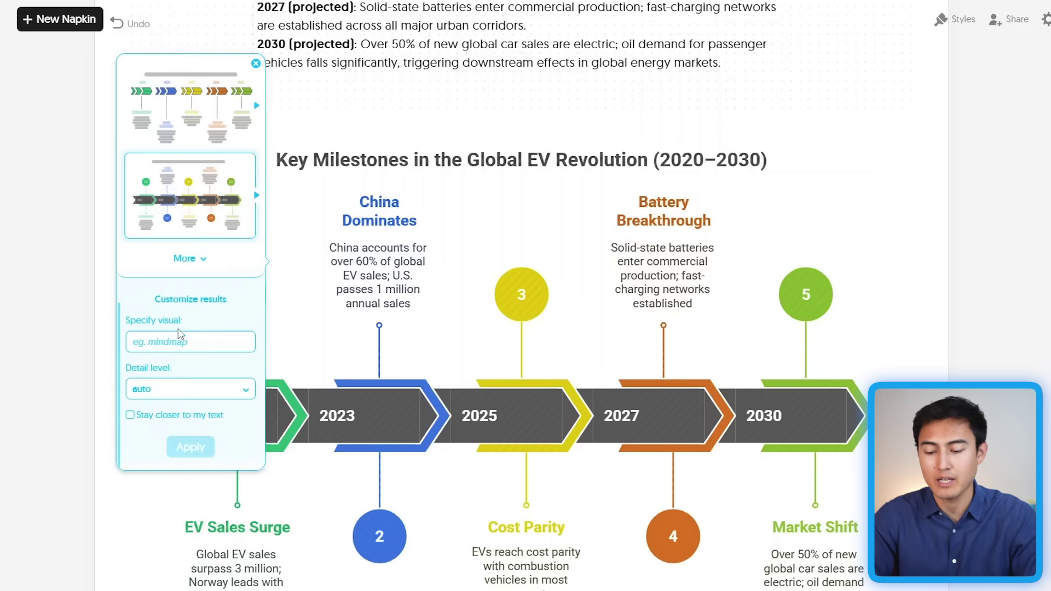
pyautogui.write('time')
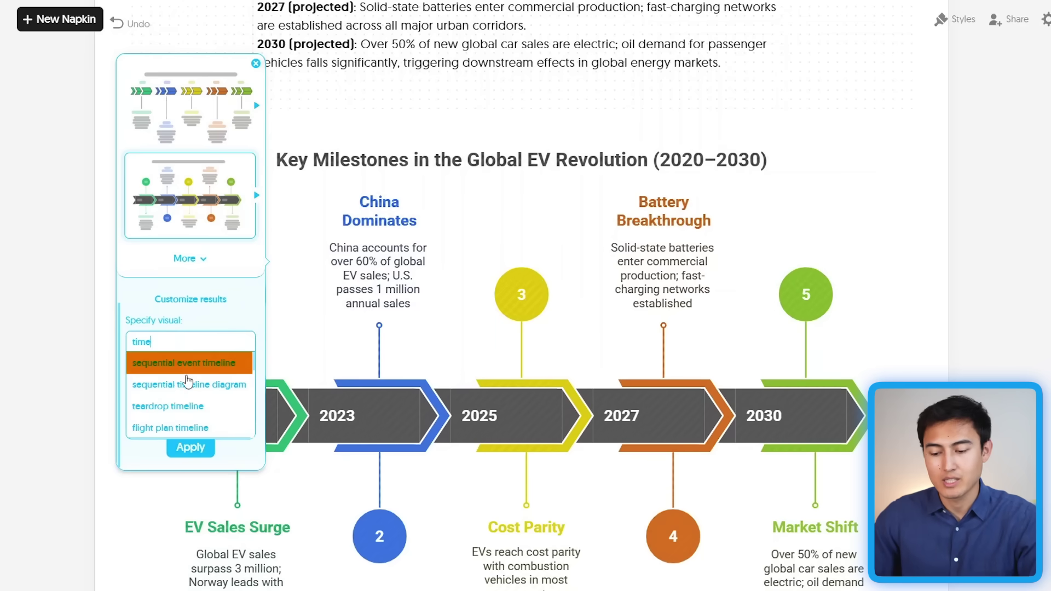
pyautogui.click(214, 363)
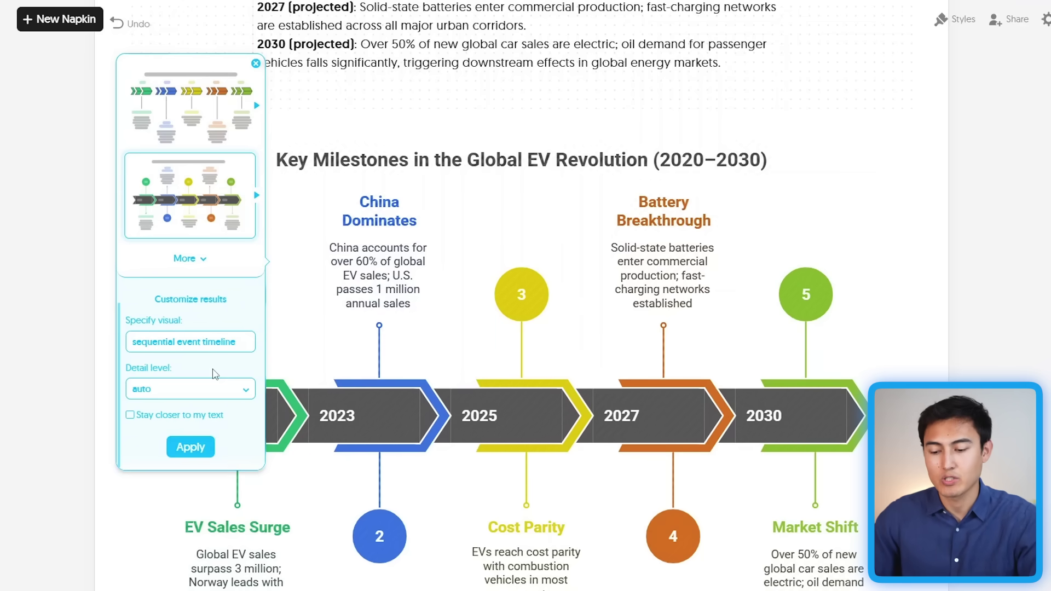
pyautogui.click(190, 447)
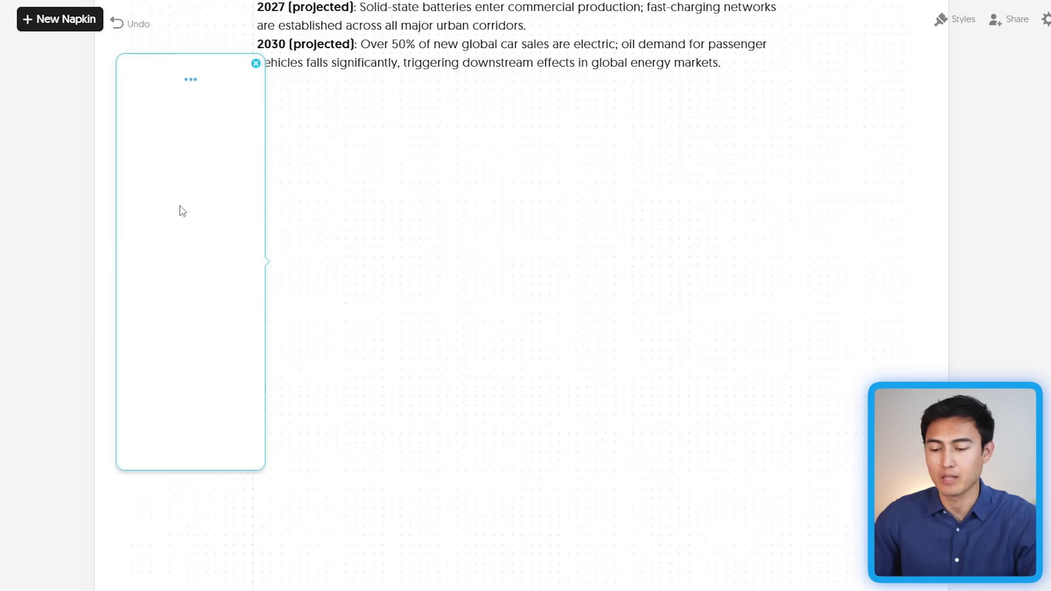
# - Insert the horizontal timeline with pin-shaped icon markers for the EV milestones, using the solid colored style
pyautogui.click(191, 285)
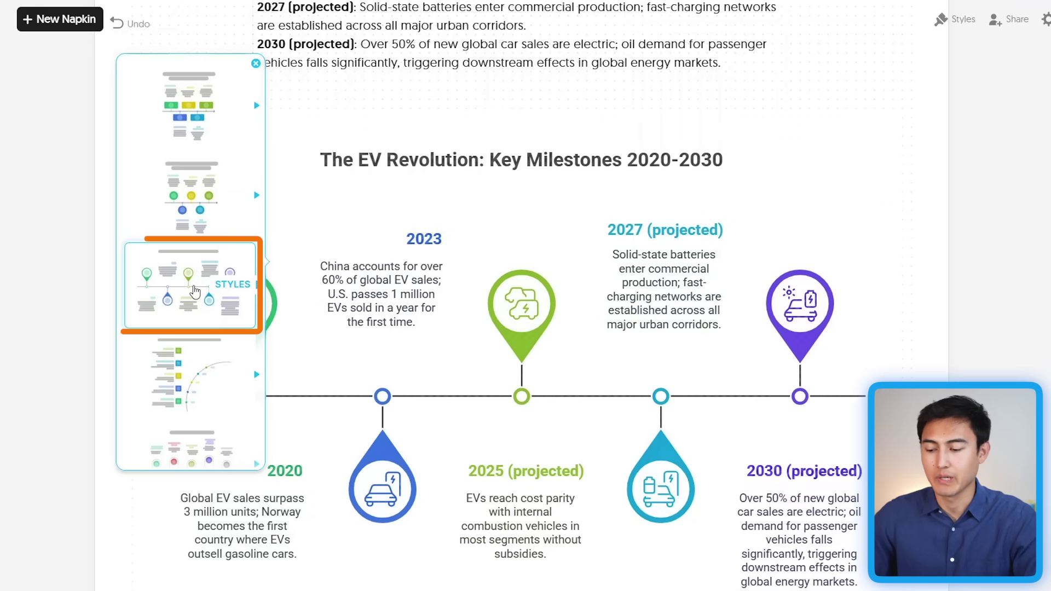
pyautogui.click(195, 291)
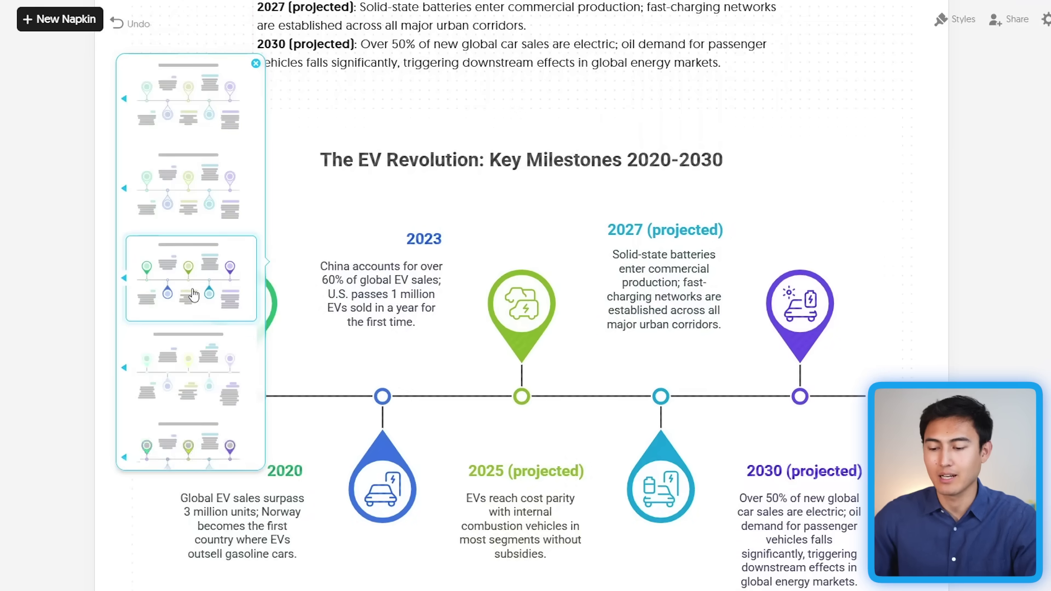
pyautogui.click(64, 305)
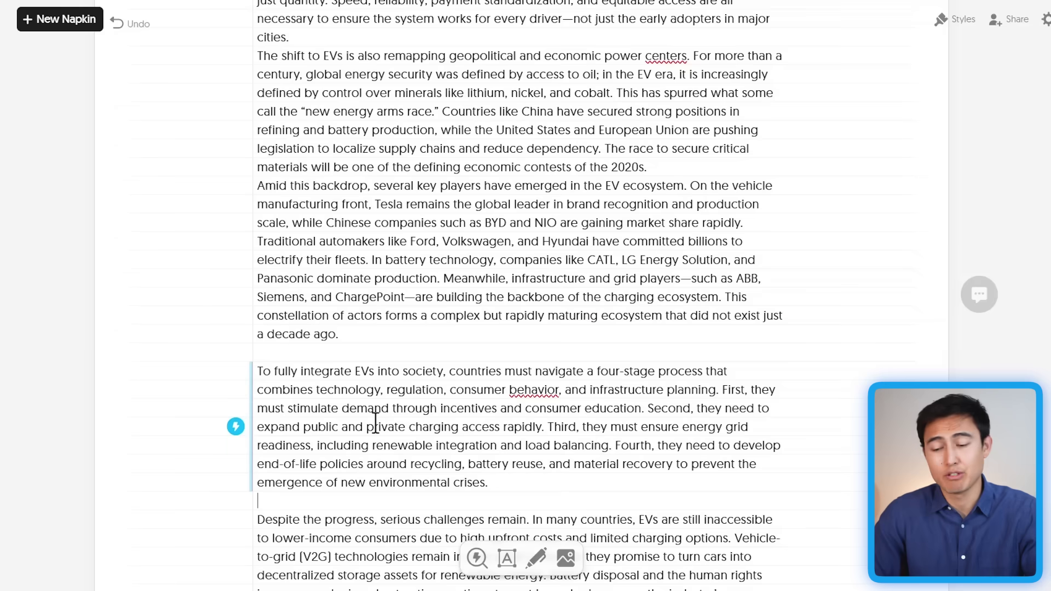
# - Generate visuals from the paragraph about the four-stage process of integrating EVs into society
pyautogui.scroll(-3, 375, 422)
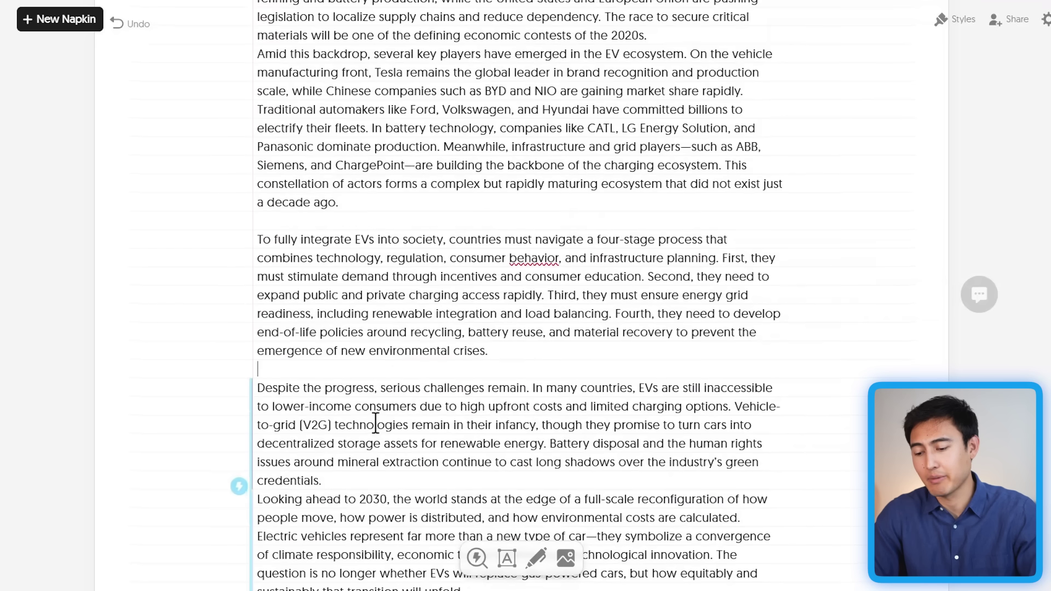
pyautogui.click(649, 249)
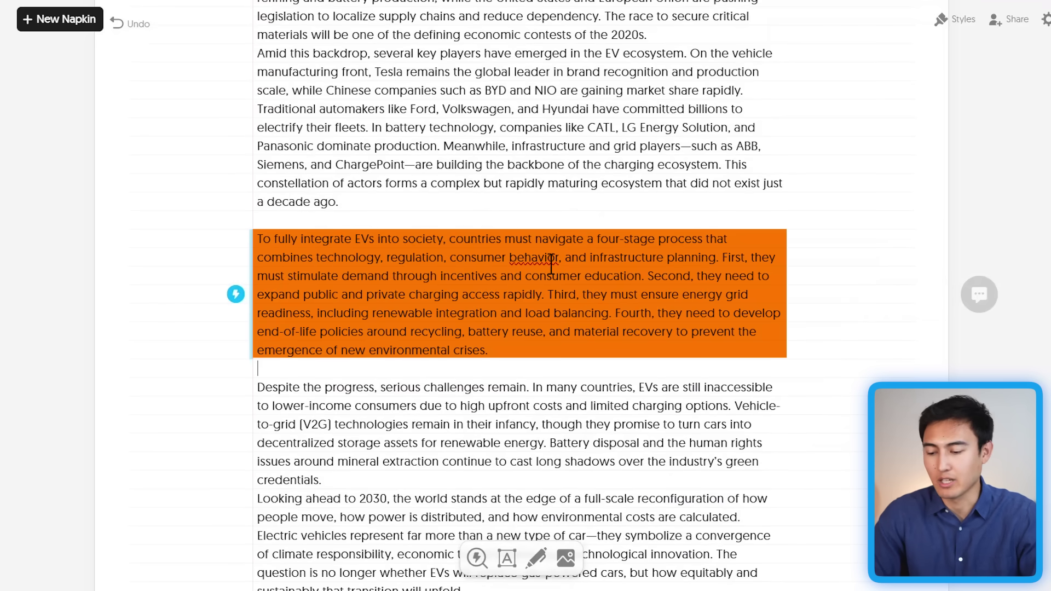
pyautogui.click(236, 294)
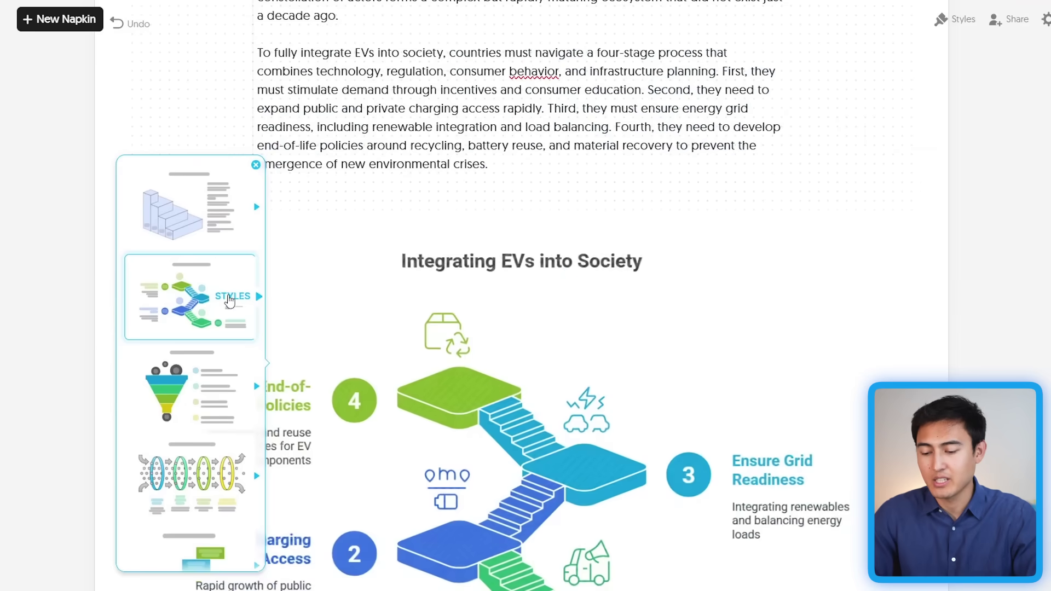
# - Compare the suggested visuals for the four-stage process and choose the upright EV Integration Process Funnel with listed stages
pyautogui.click(198, 397)
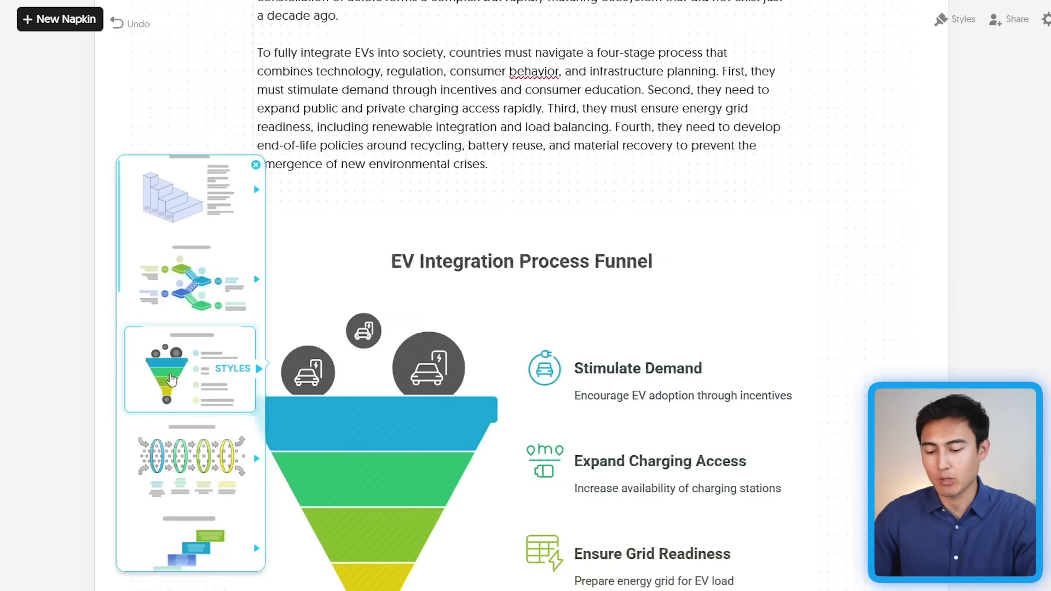
pyautogui.scroll(-5, 200, 386)
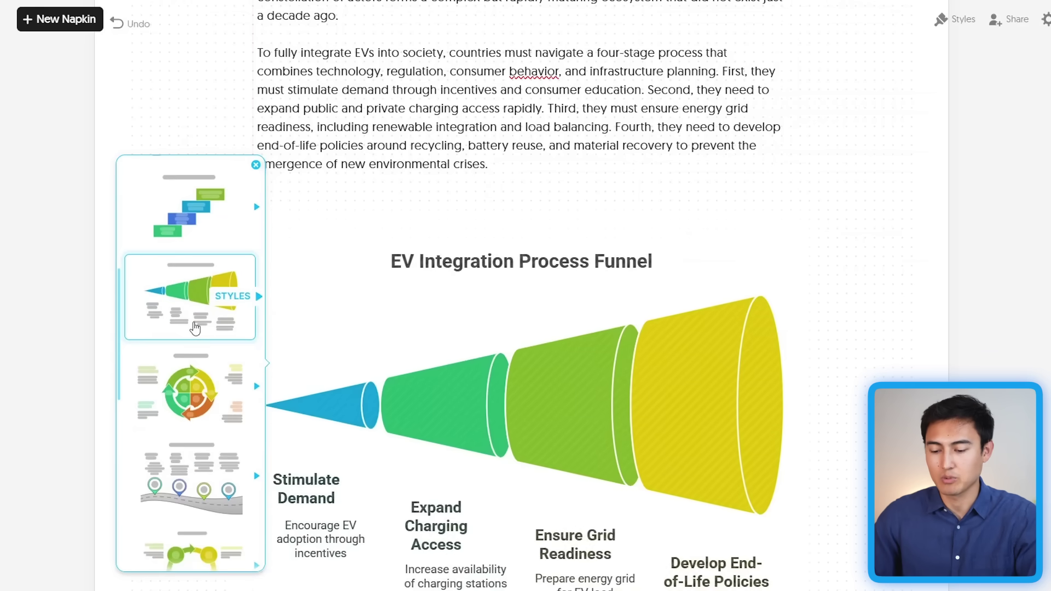
pyautogui.scroll(3, 194, 307)
pyautogui.click(190, 223)
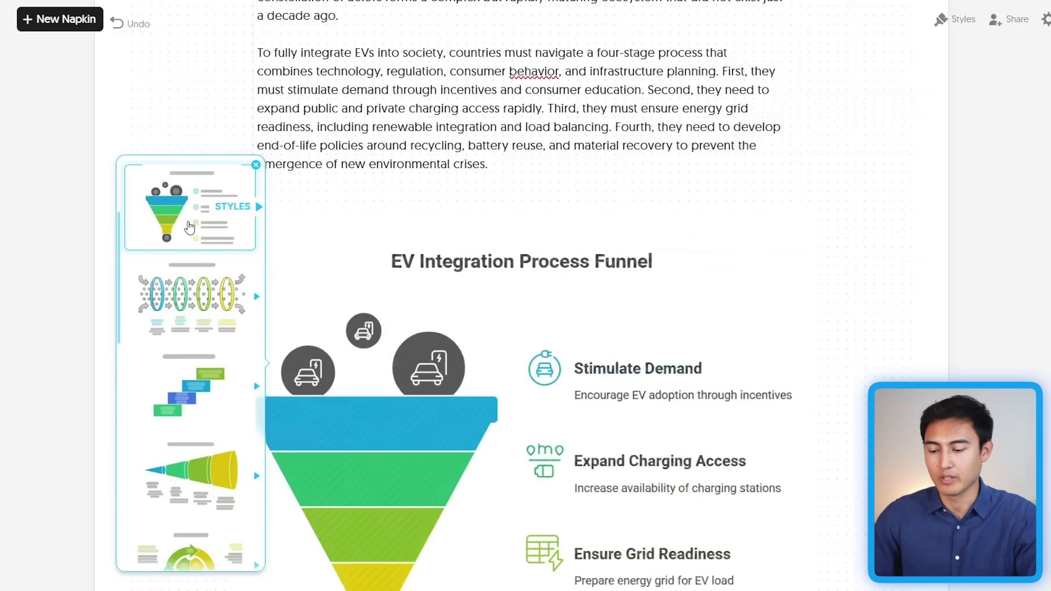
pyautogui.scroll(-2, 496, 299)
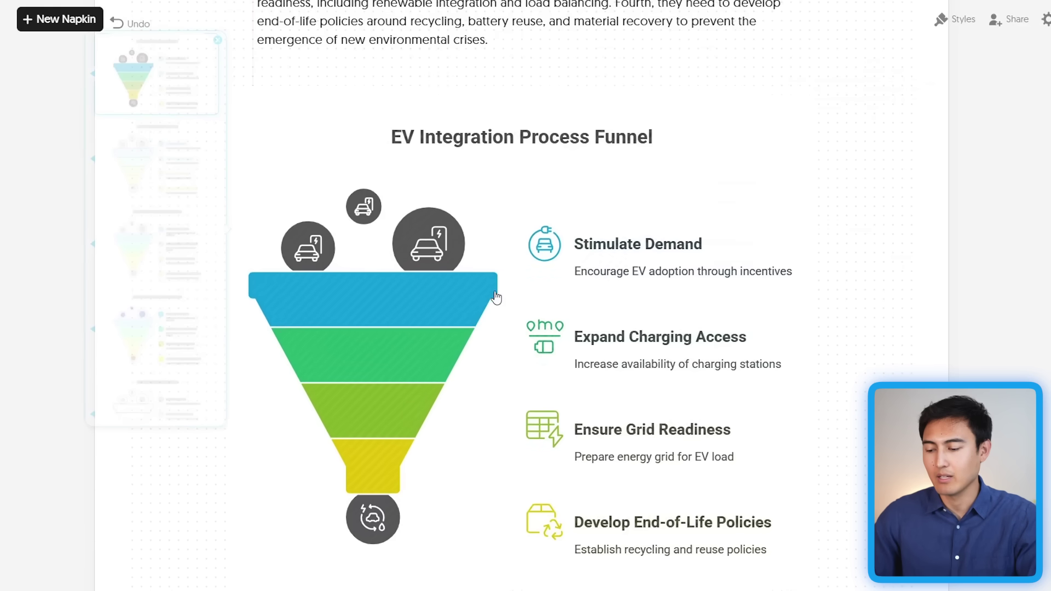
pyautogui.scroll(-1, 668, 341)
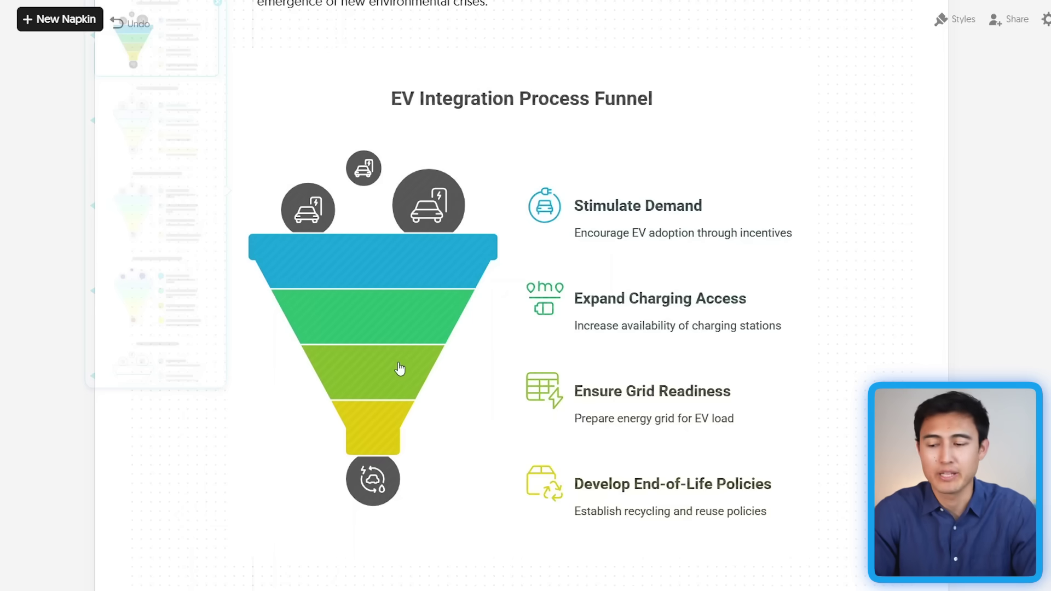
# - Export the EV Integration Process Funnel visual as a PPT slide in Light color mode and download it
pyautogui.click(723, 144)
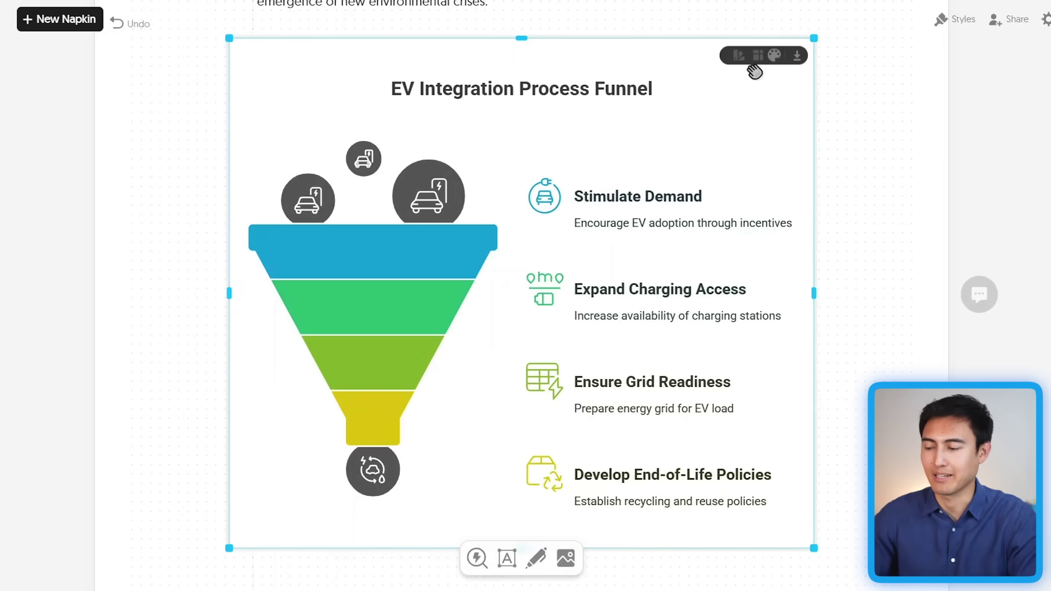
pyautogui.click(797, 56)
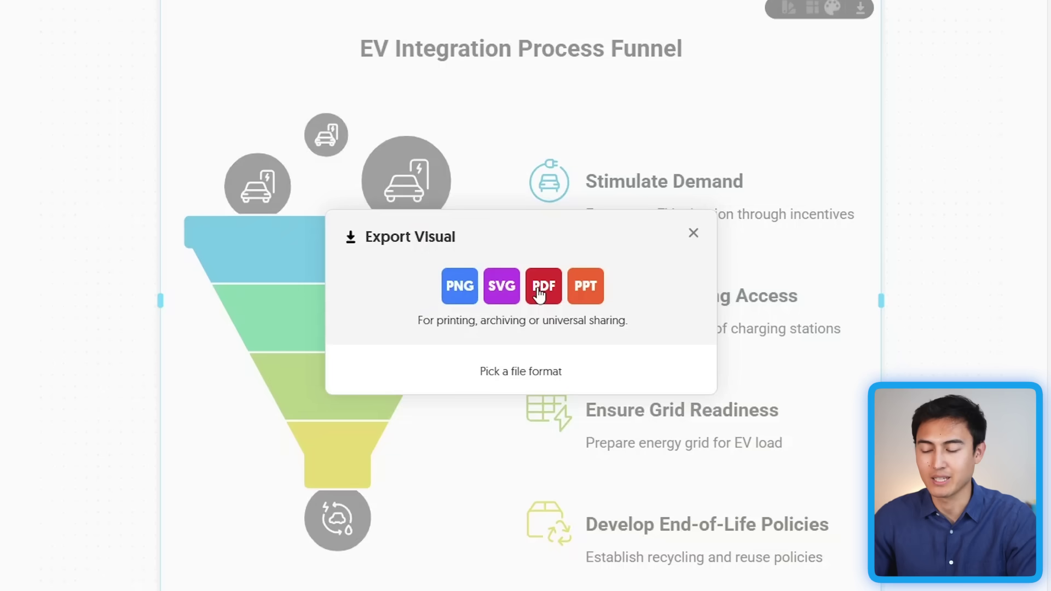
pyautogui.click(595, 299)
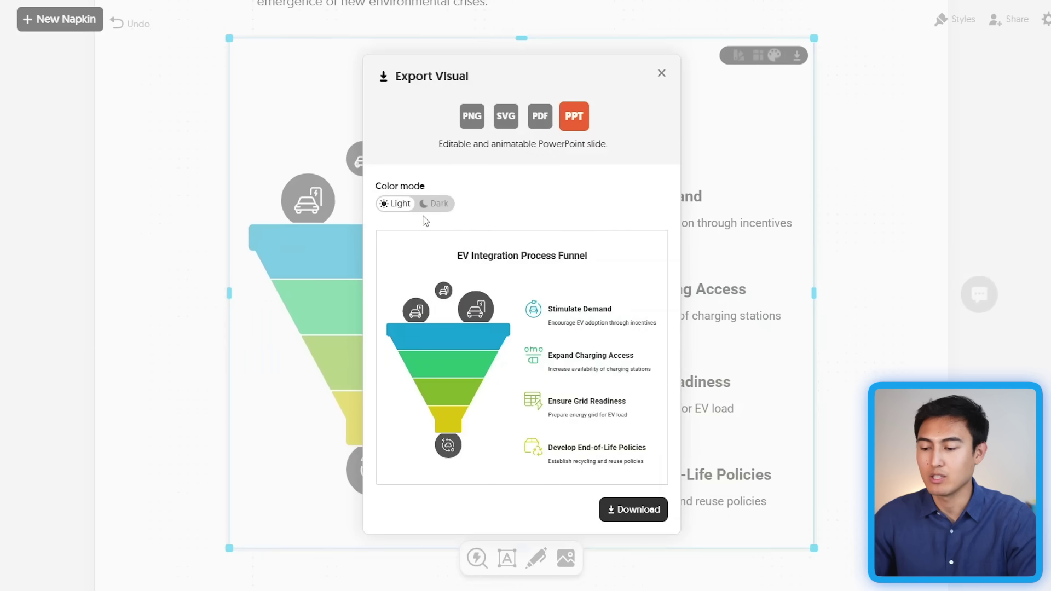
pyautogui.click(440, 206)
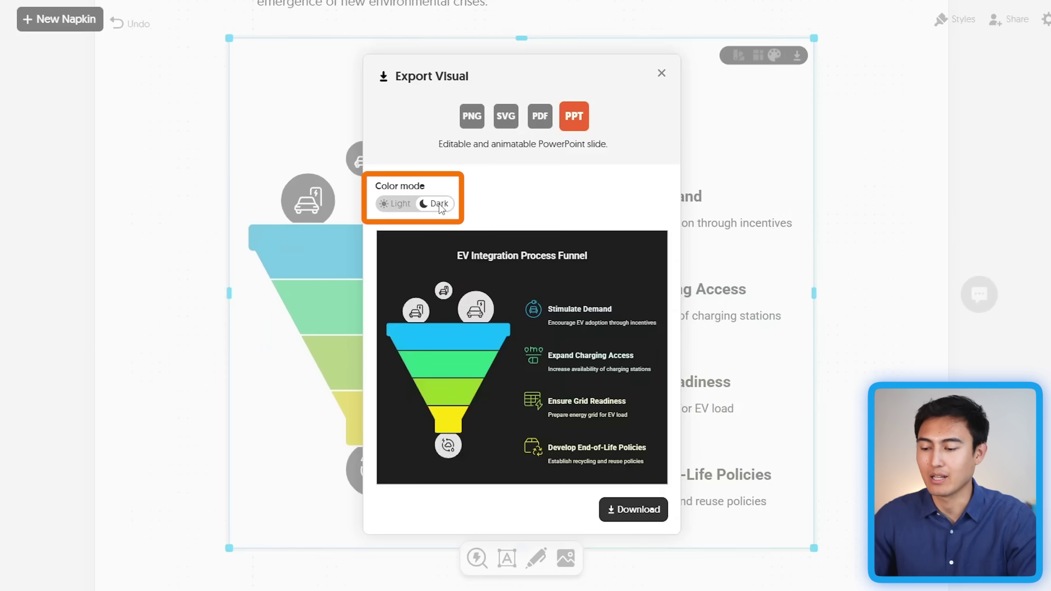
pyautogui.click(405, 208)
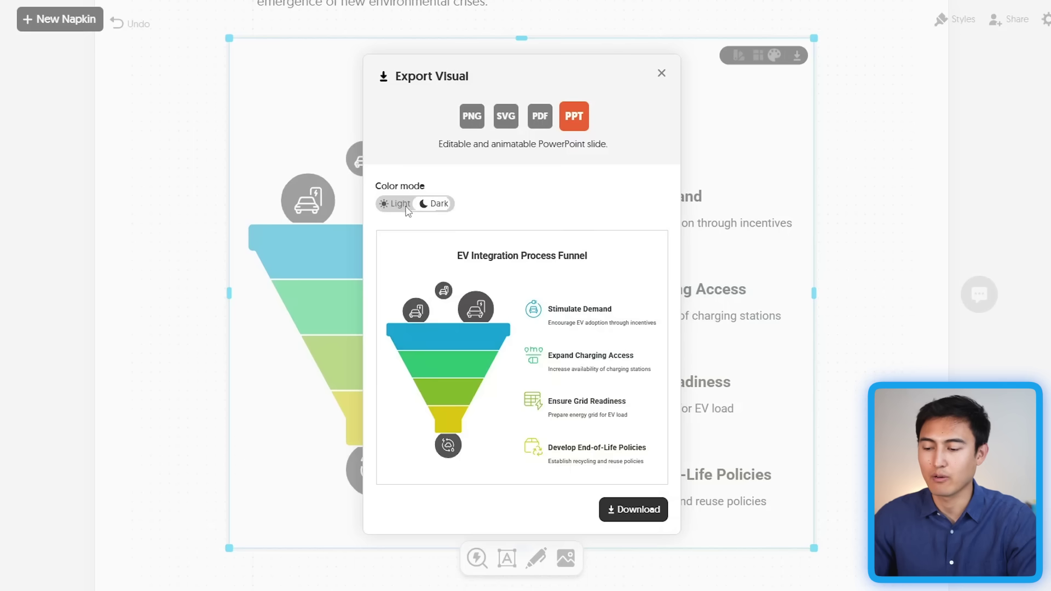
pyautogui.click(627, 512)
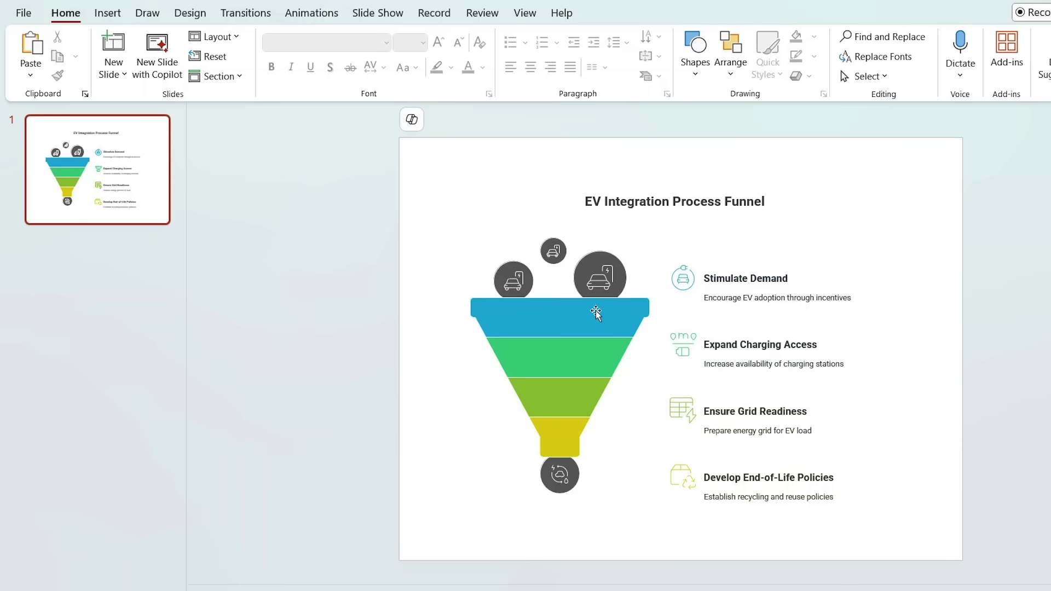
# - Switch to the exported slide in PowerPoint and check whether the funnel's layers can be selected as individual shapes
pyautogui.click(597, 318)
pyautogui.click(562, 359)
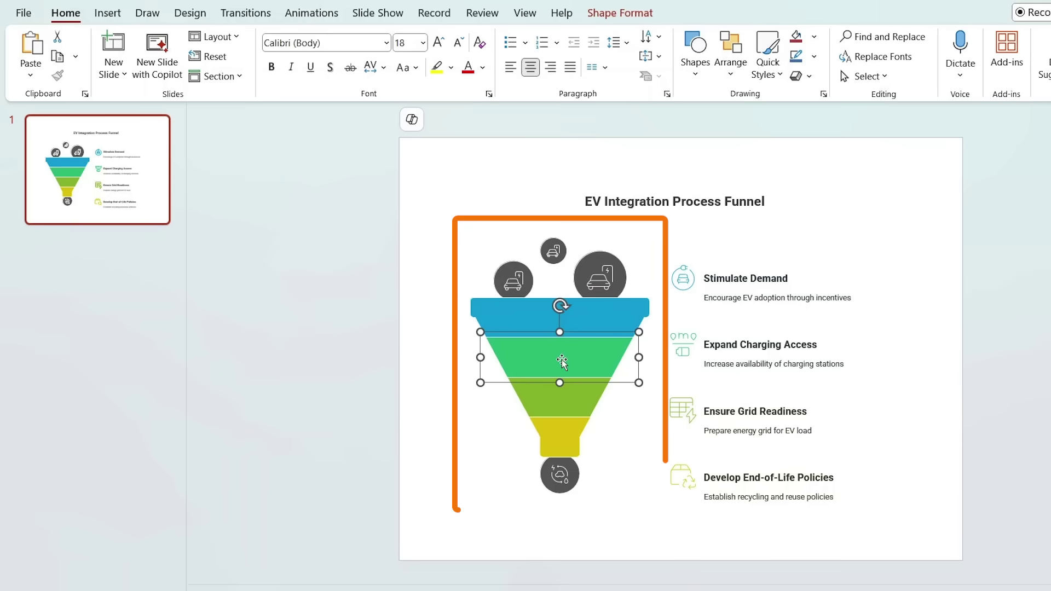
pyautogui.click(554, 408)
pyautogui.click(557, 436)
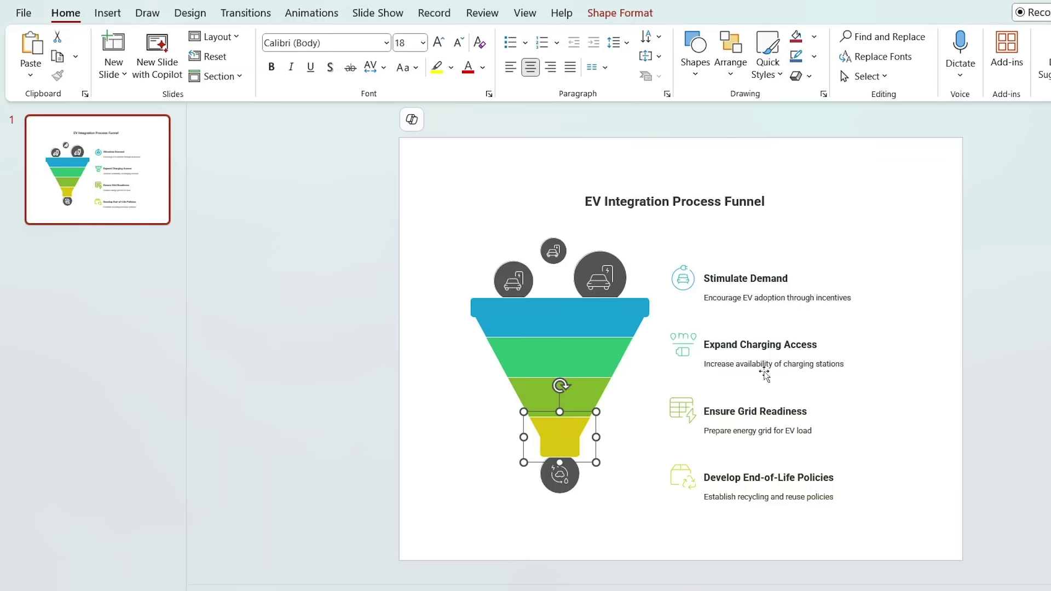
pyautogui.click(946, 398)
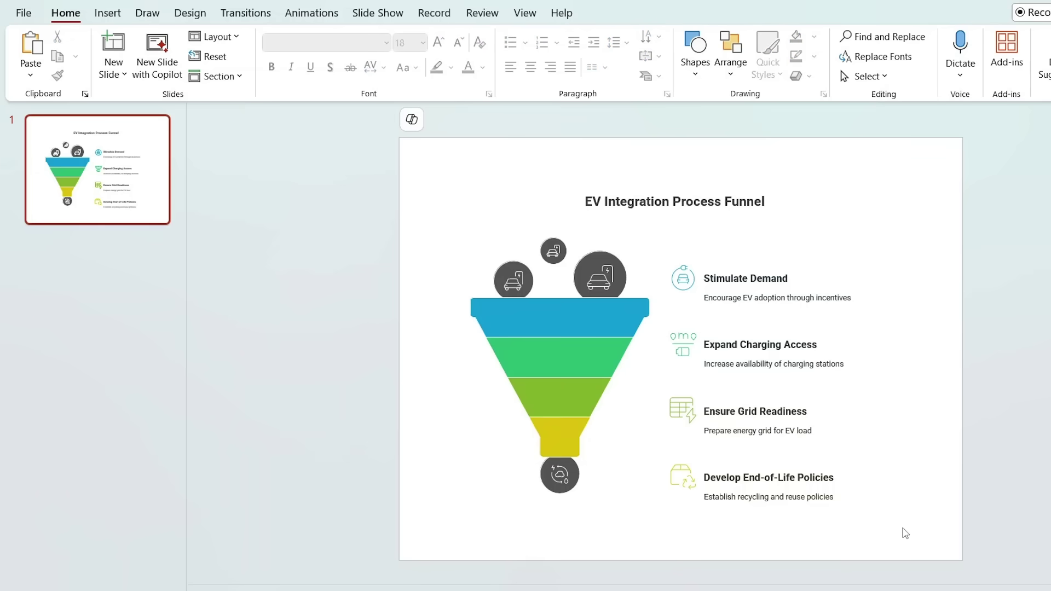
# - Apply the Fade animation to the Develop End-of-Life Policies icon and texts, and separately to the Ensure Grid Readiness icon and texts
pyautogui.moveTo(905, 530); pyautogui.dragTo(623, 442)
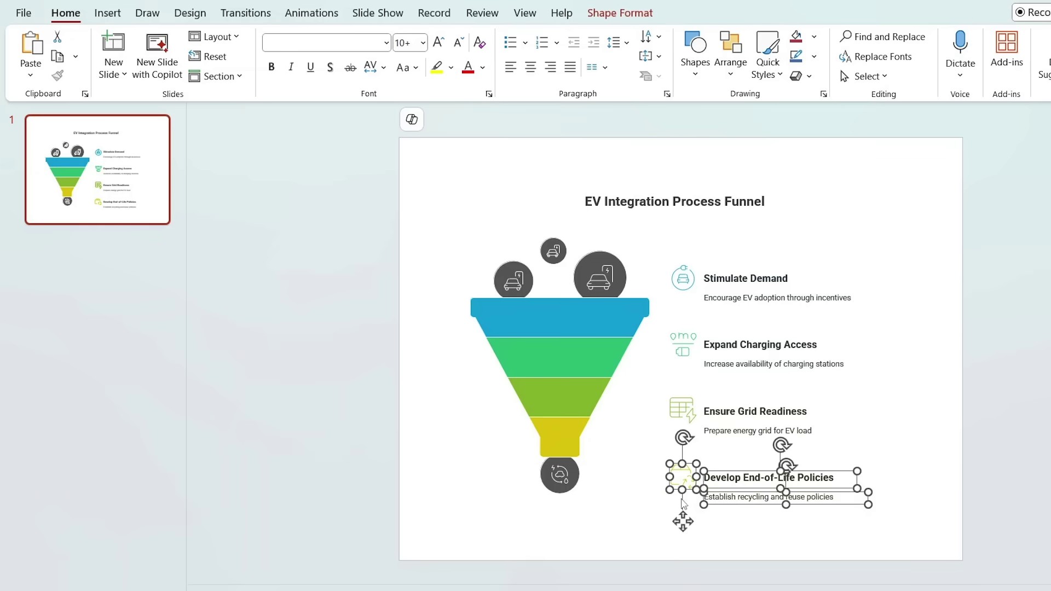
pyautogui.click(312, 12)
pyautogui.click(228, 59)
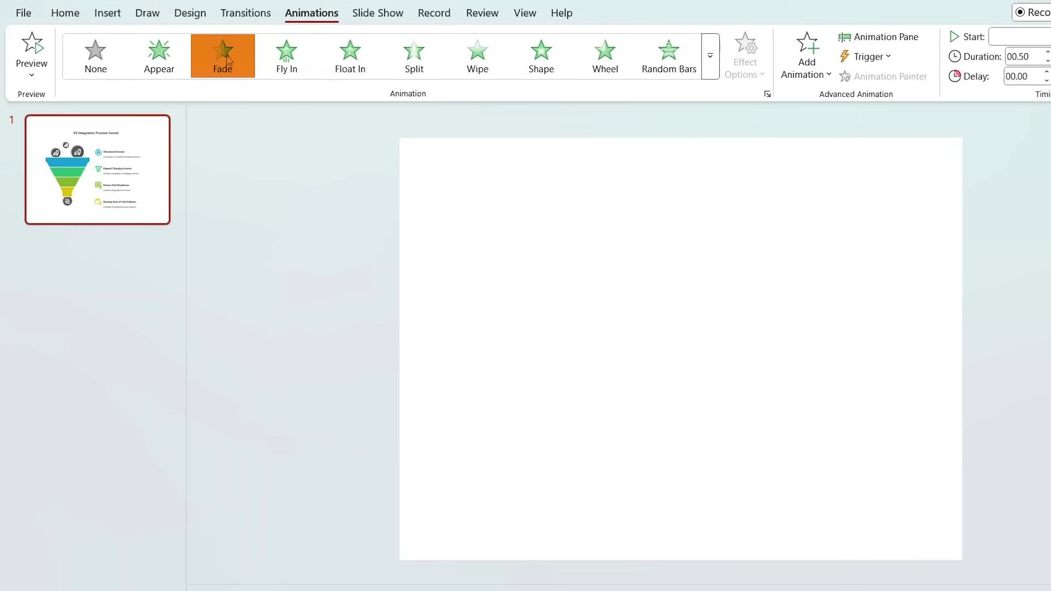
pyautogui.click(903, 462)
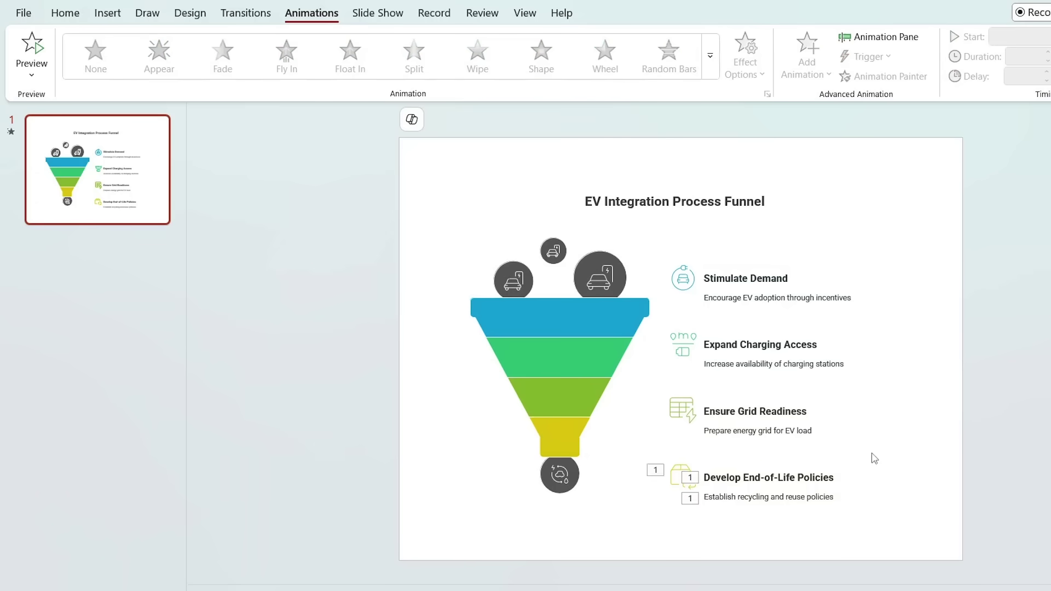
pyautogui.moveTo(902, 464); pyautogui.dragTo(624, 371)
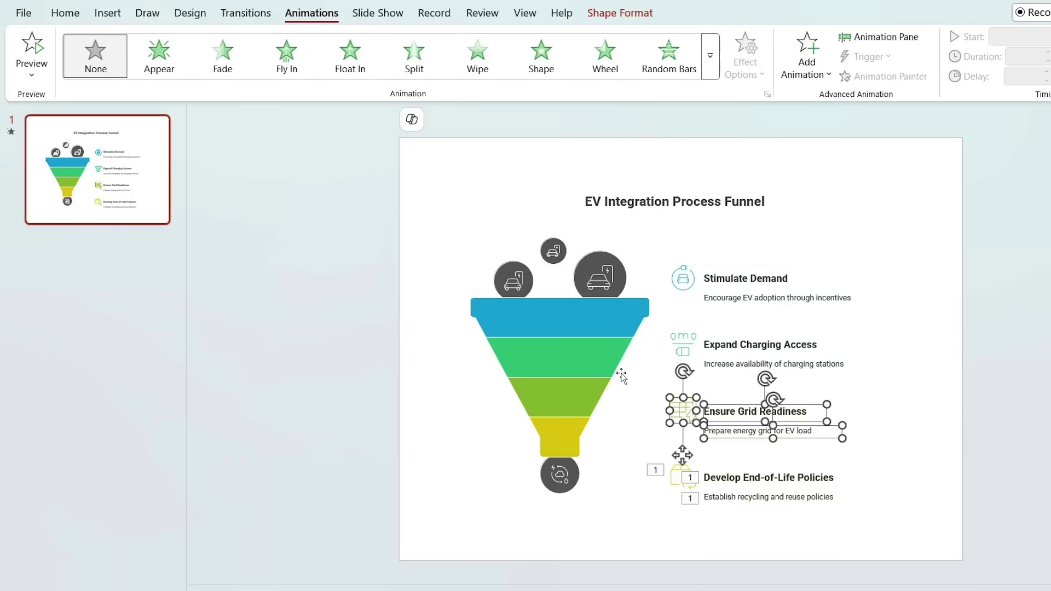
pyautogui.click(226, 59)
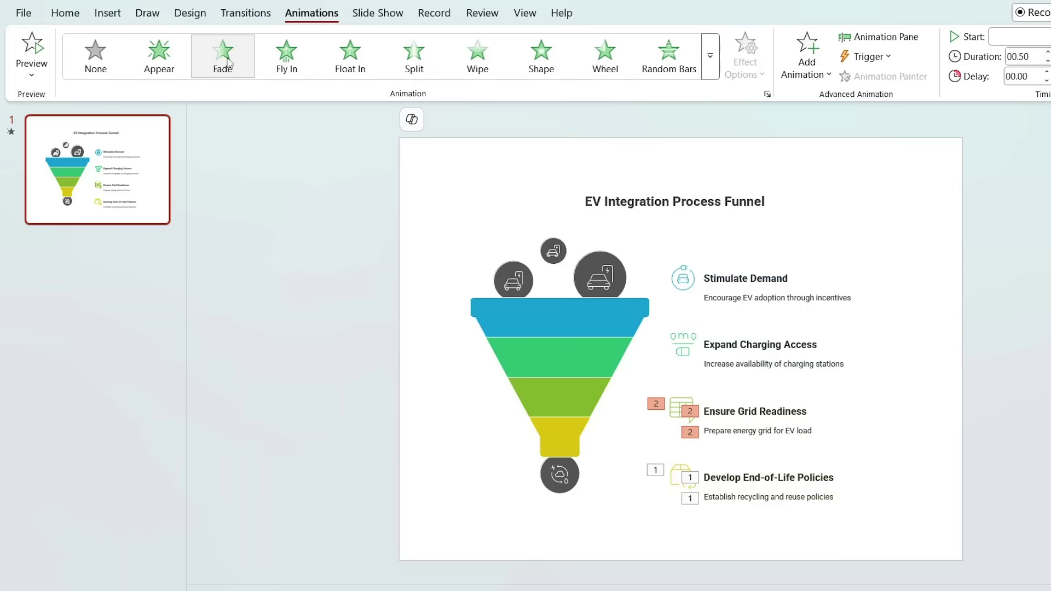
# - Enlarge the font of the Develop End-of-Life Policies heading by four increments
pyautogui.click(779, 470)
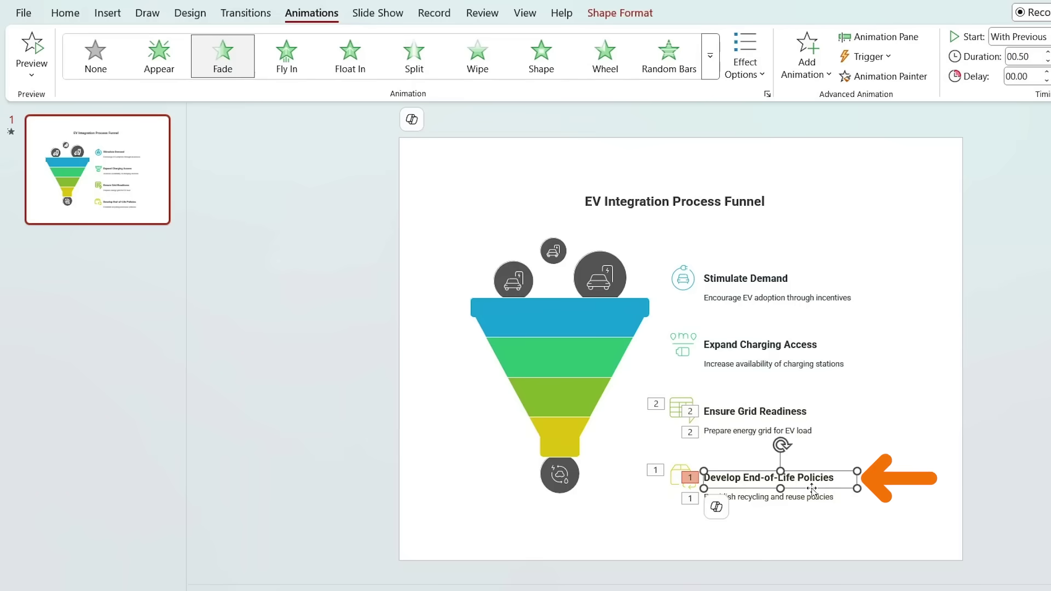
pyautogui.hotkey('ctrl', ']')
pyautogui.hotkey('ctrl', ']')
pyautogui.hotkey('ctrl', ']')
pyautogui.hotkey('ctrl', ']')
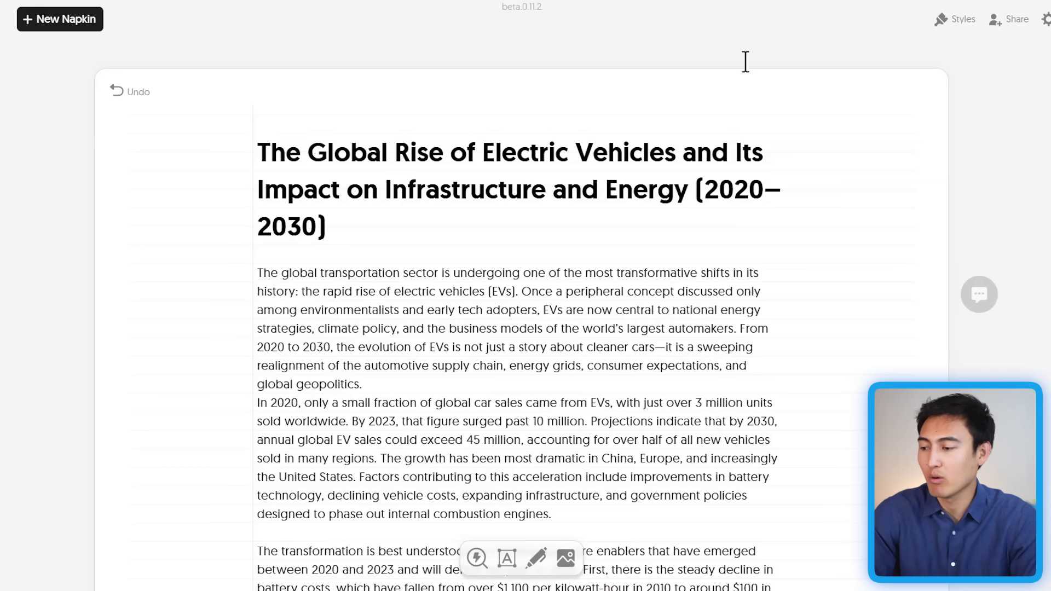
# - Switch back to Napkin and review the document's sharing options and the languages offered for generating visuals
pyautogui.click(1017, 21)
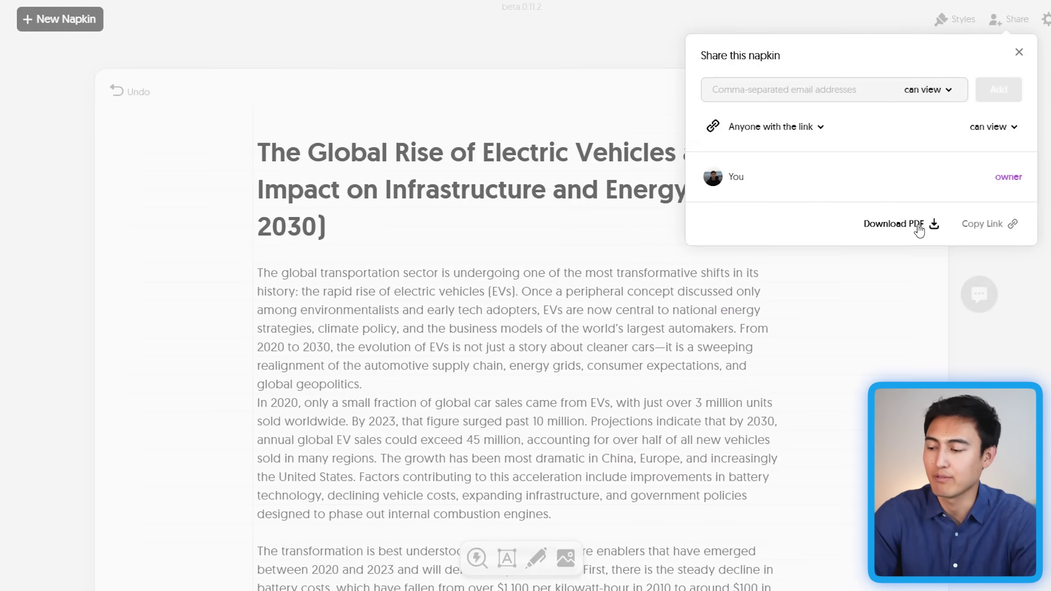
pyautogui.click(880, 295)
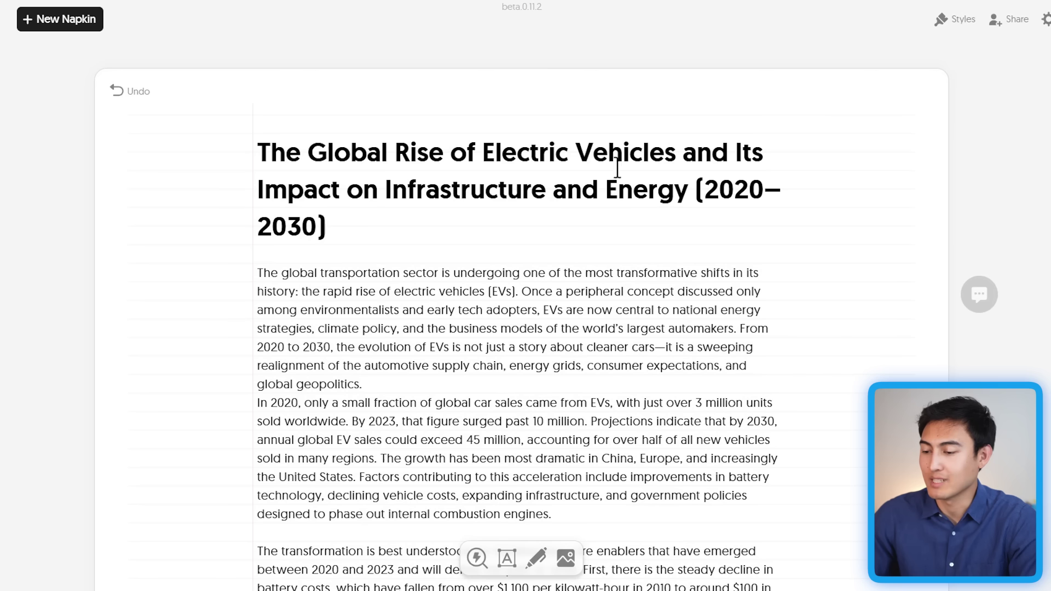
pyautogui.click(990, 22)
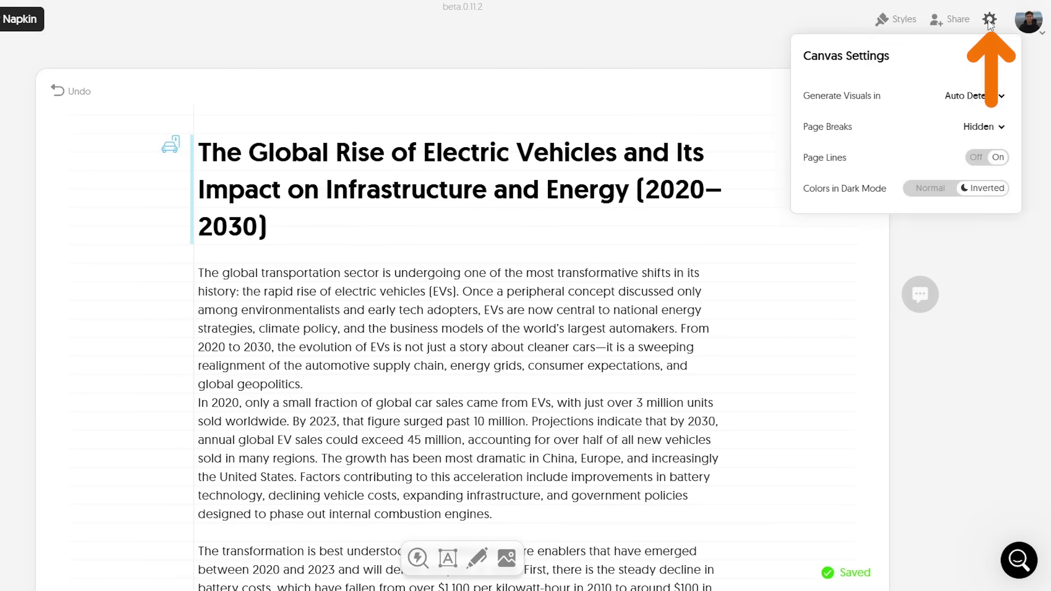
pyautogui.click(975, 104)
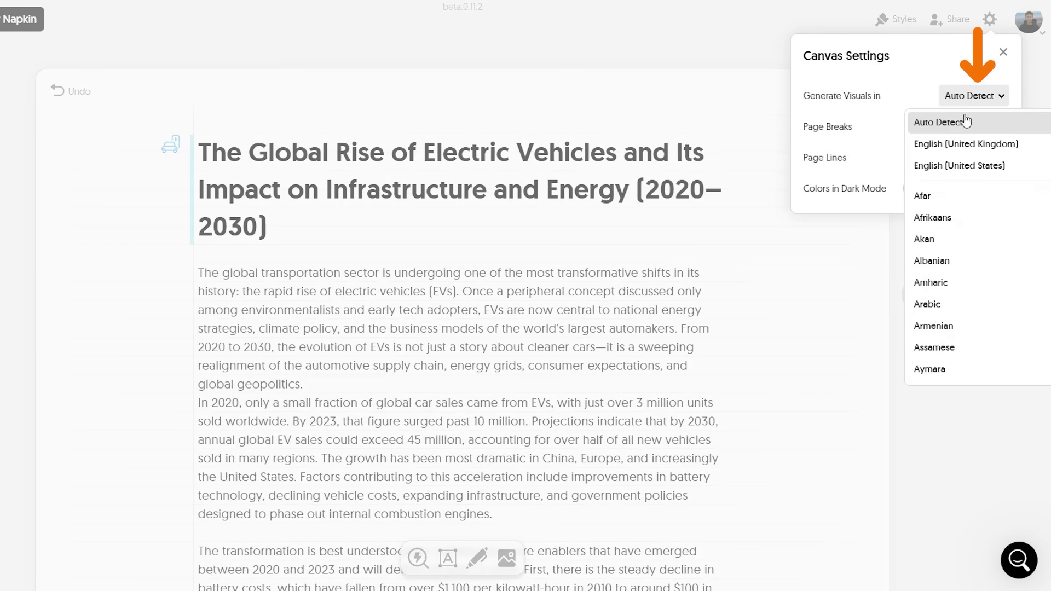
pyautogui.scroll(-5, 959, 303)
pyautogui.scroll(-4, 959, 305)
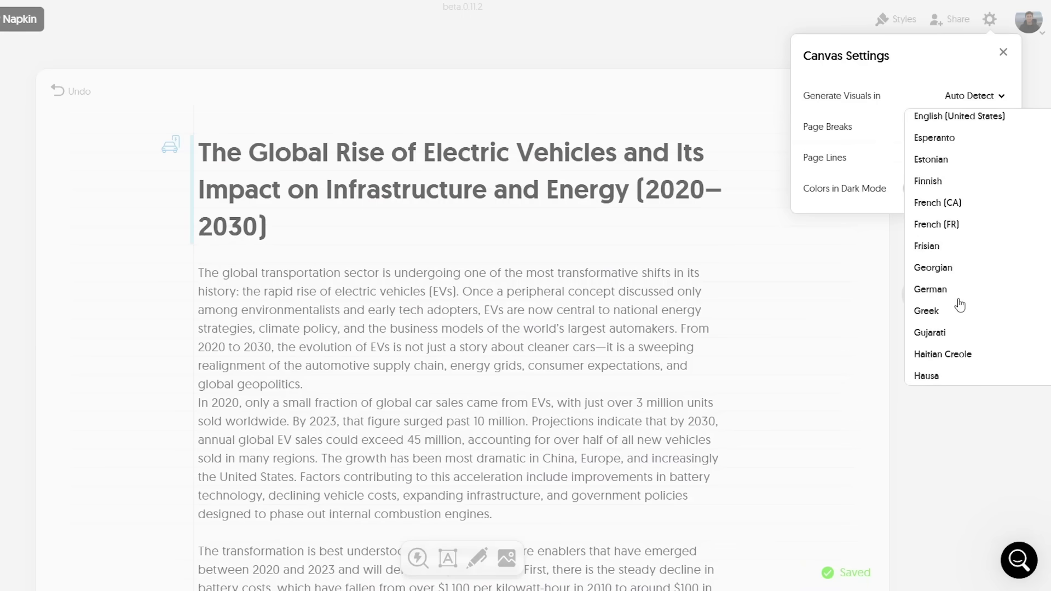
pyautogui.scroll(8, 959, 302)
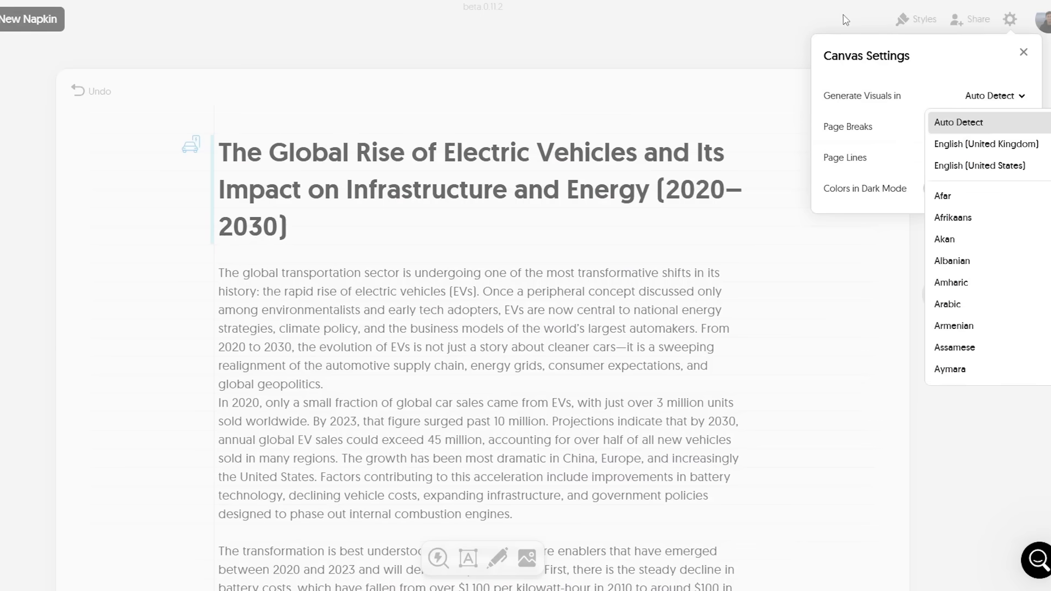
pyautogui.click(822, 15)
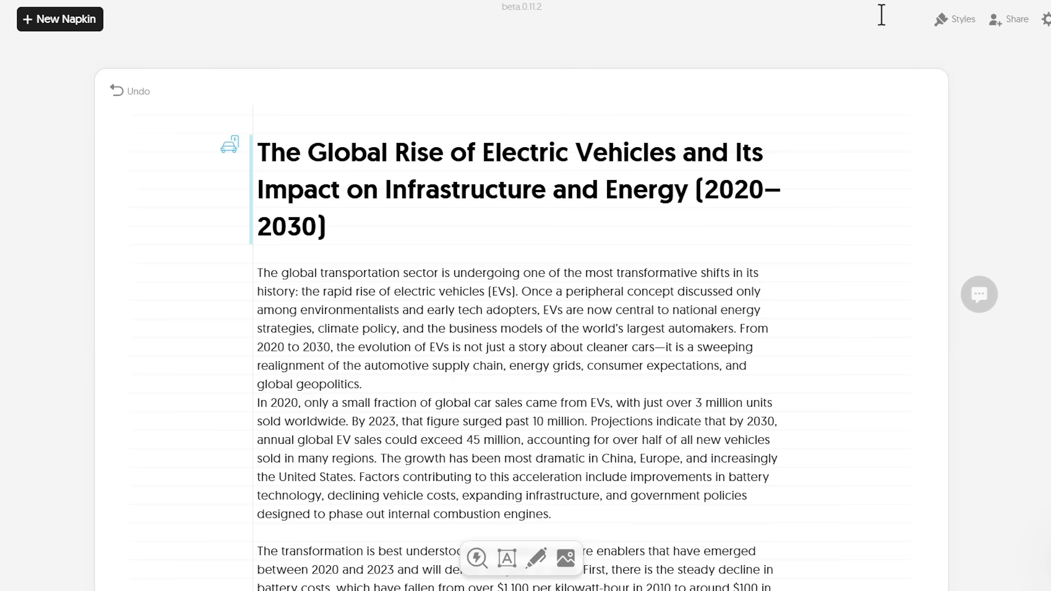
# - Look through the list of built-in styles available for generated visuals
pyautogui.click(964, 25)
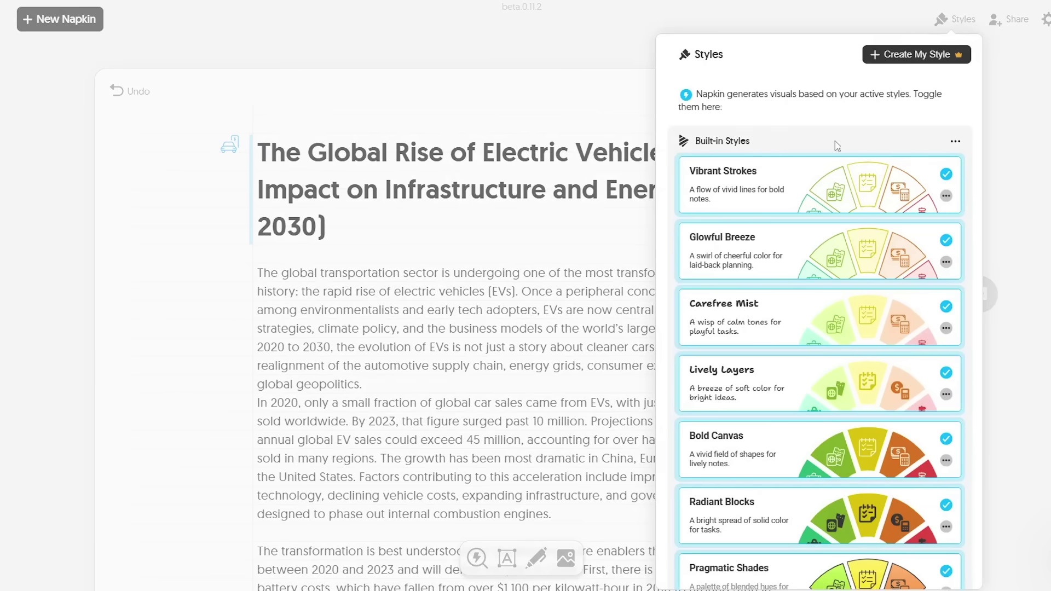
pyautogui.scroll(-10, 832, 325)
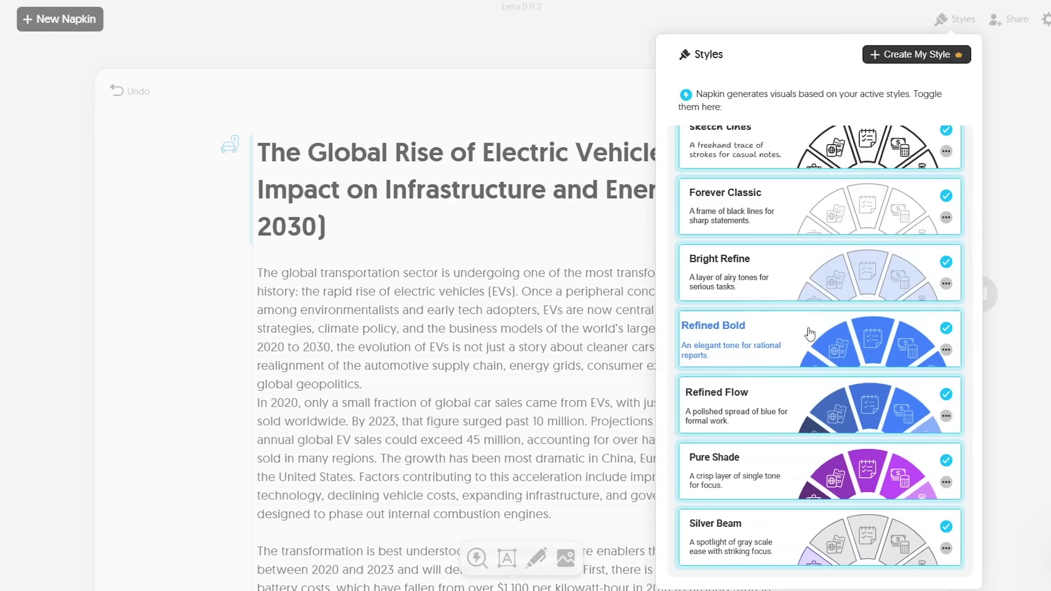
pyautogui.scroll(10, 810, 332)
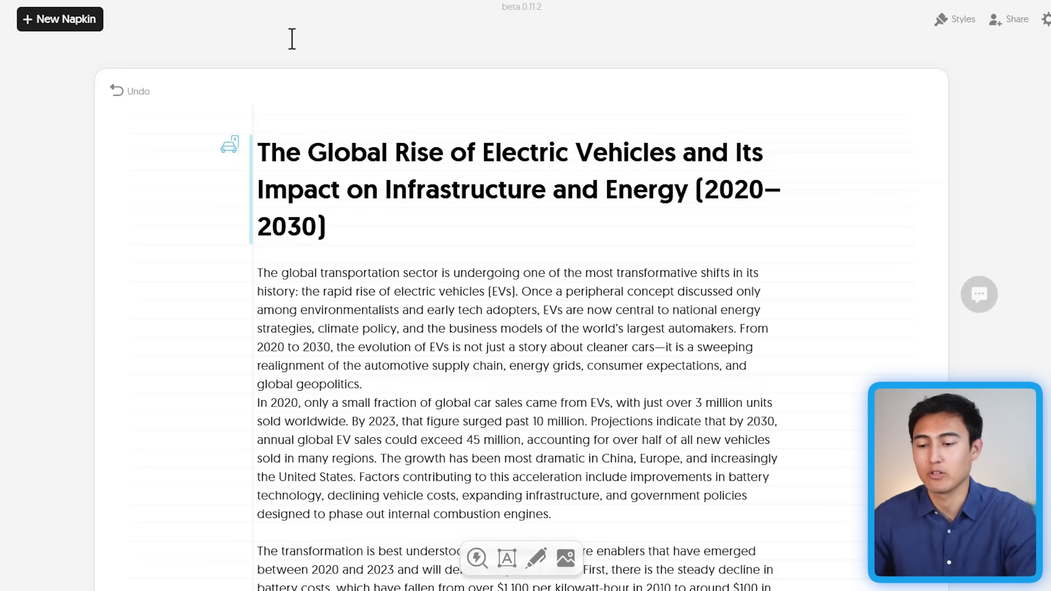
# - Create a new napkin drafted with AI from the prompt "how to validate a business idea"
pyautogui.click(59, 22)
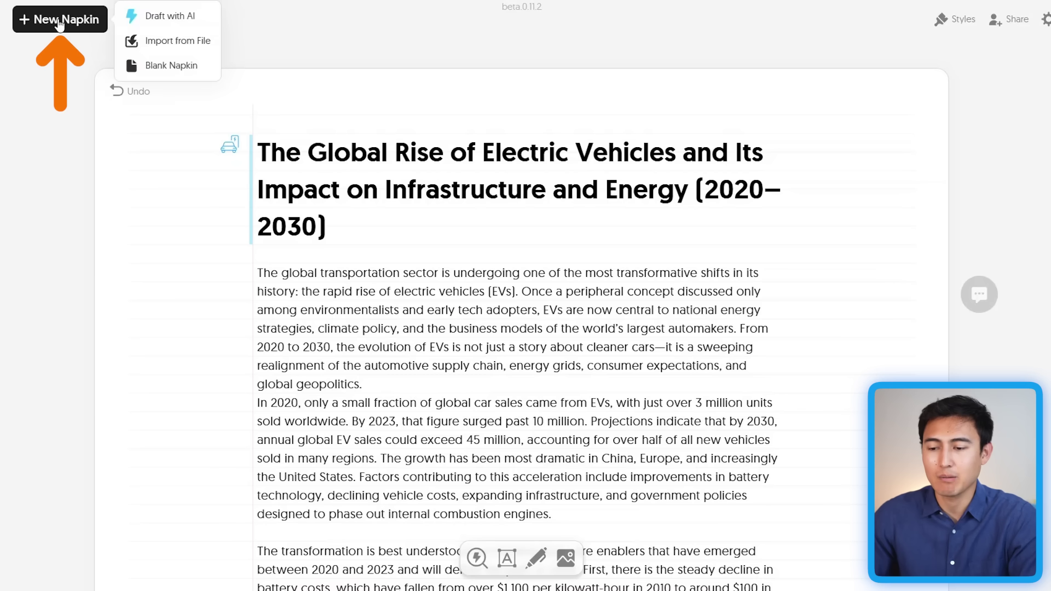
pyautogui.click(184, 28)
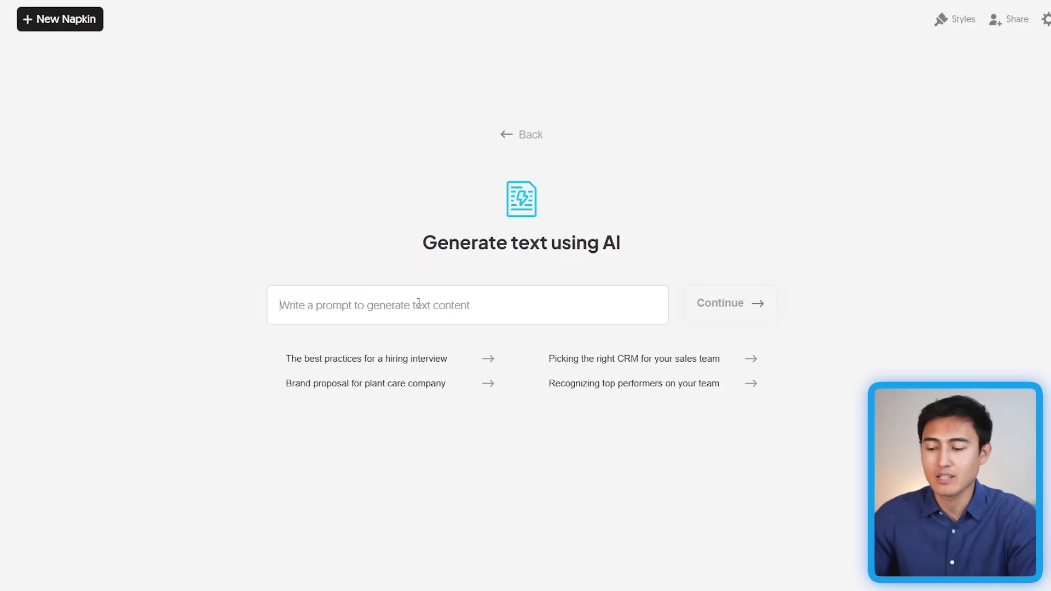
pyautogui.press('Return')
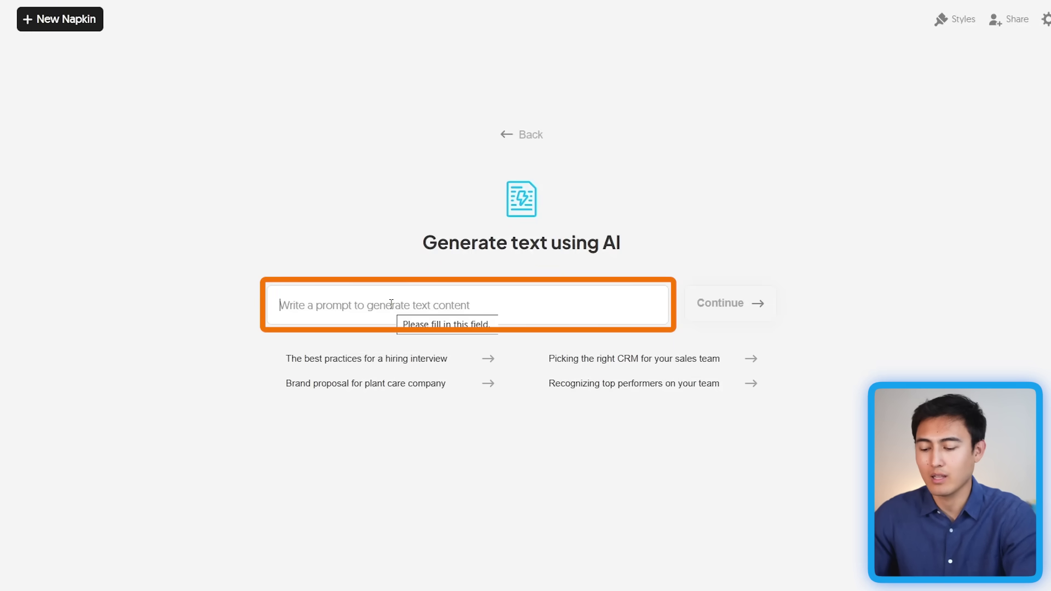
pyautogui.write('how to validate a business idea')
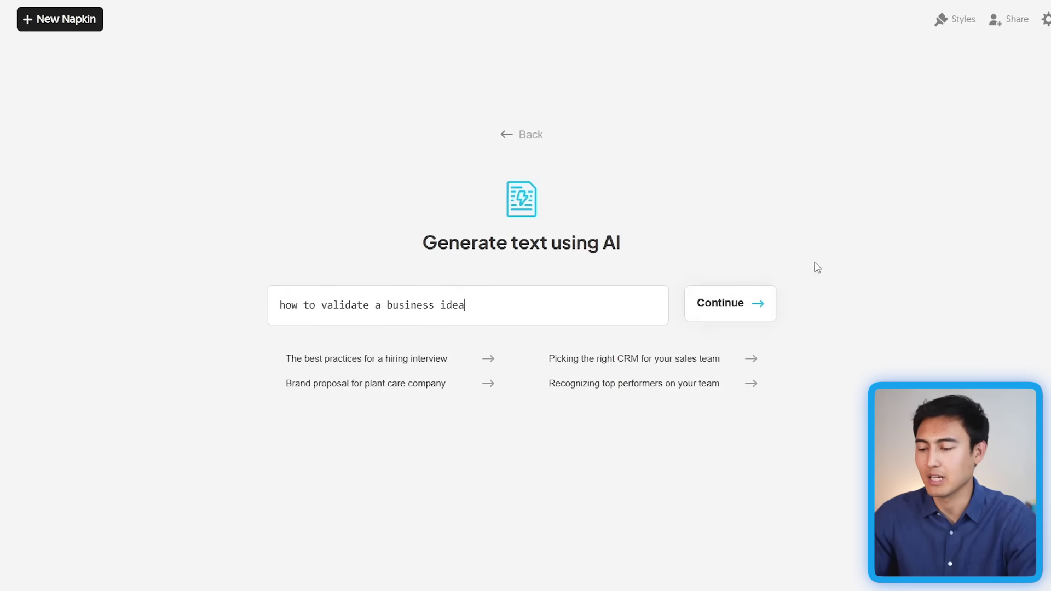
pyautogui.click(717, 319)
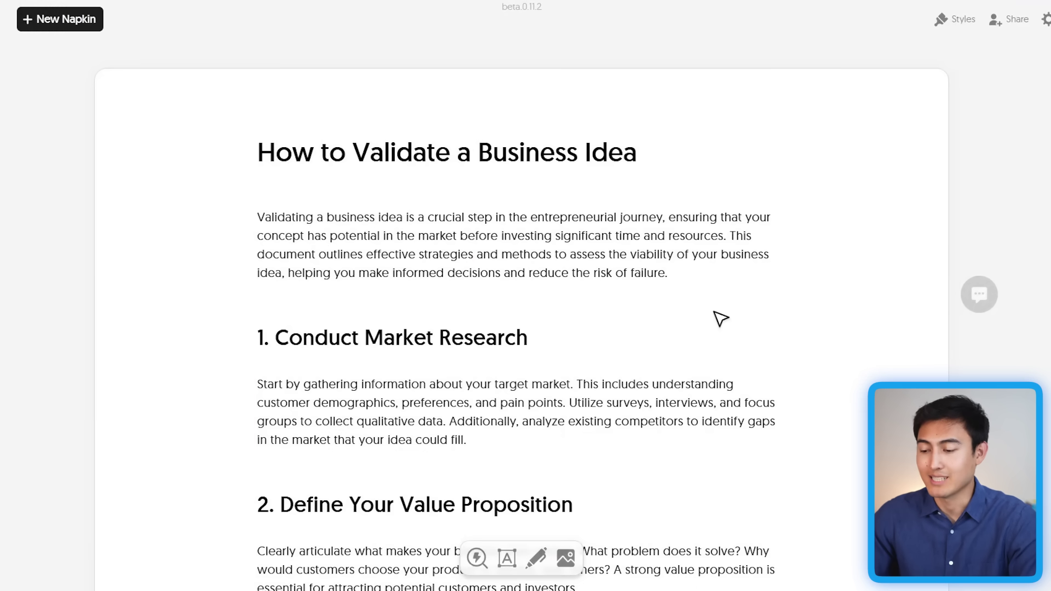
# - Generate a visual from the Conduct Market Research paragraph, using the horn-shaped horizontal funnel in its first, solid-colour style
pyautogui.scroll(-20, 695, 307)
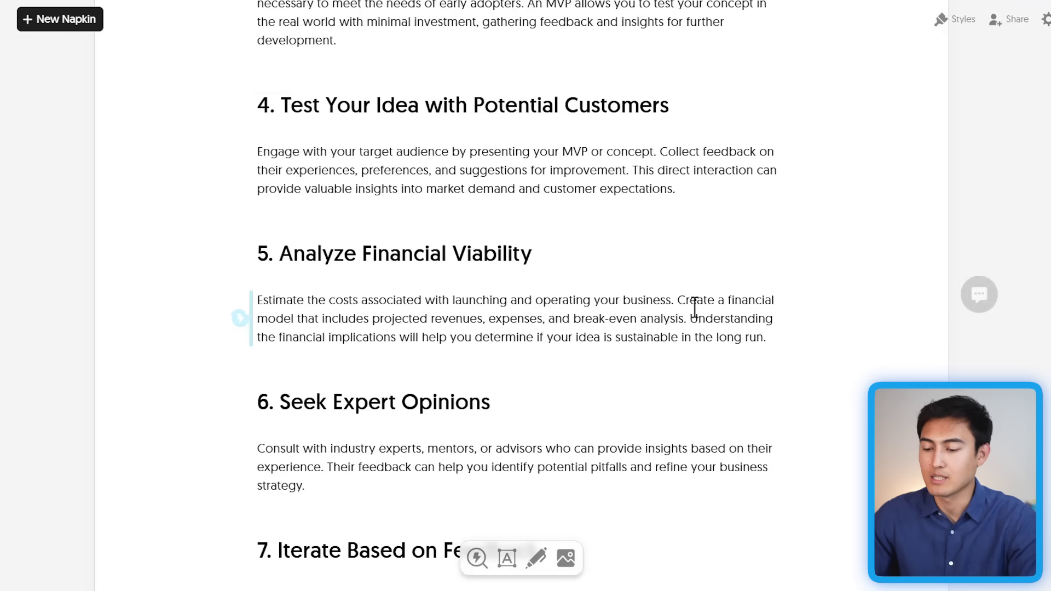
pyautogui.scroll(-4, 695, 307)
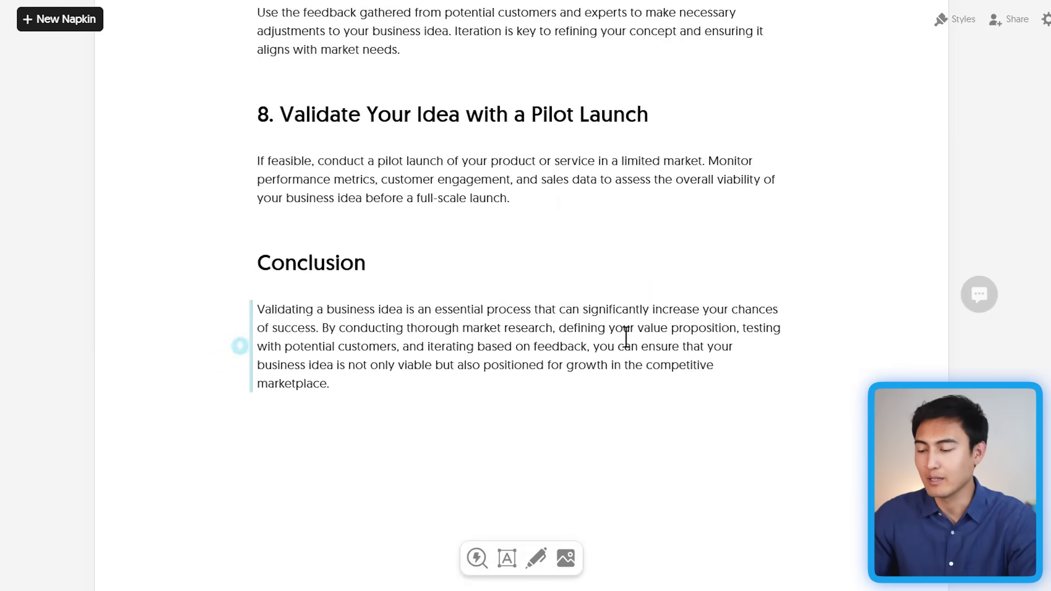
pyautogui.scroll(12, 655, 286)
pyautogui.scroll(10, 626, 334)
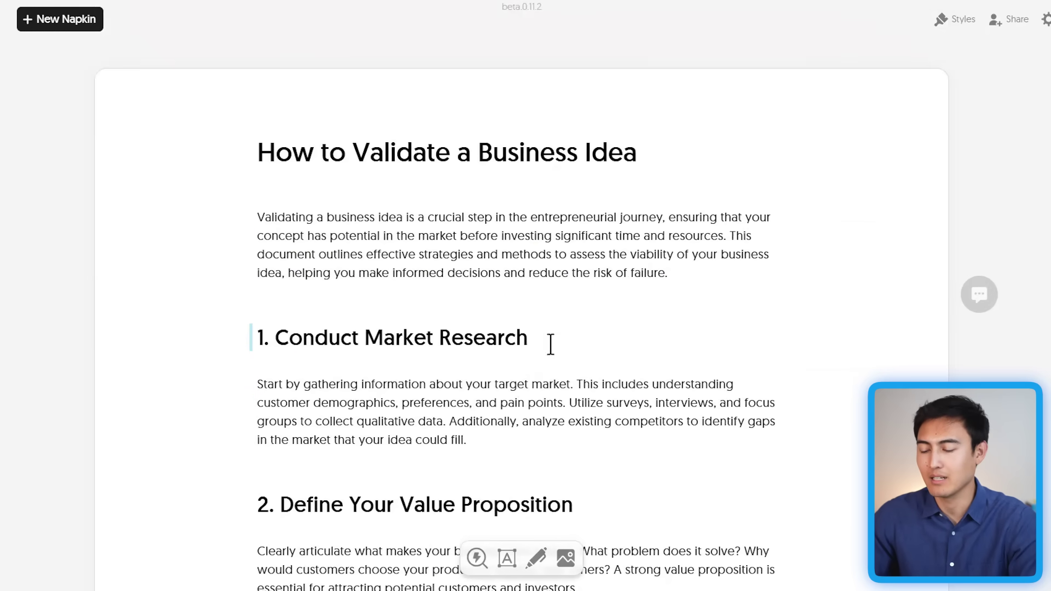
pyautogui.click(399, 402)
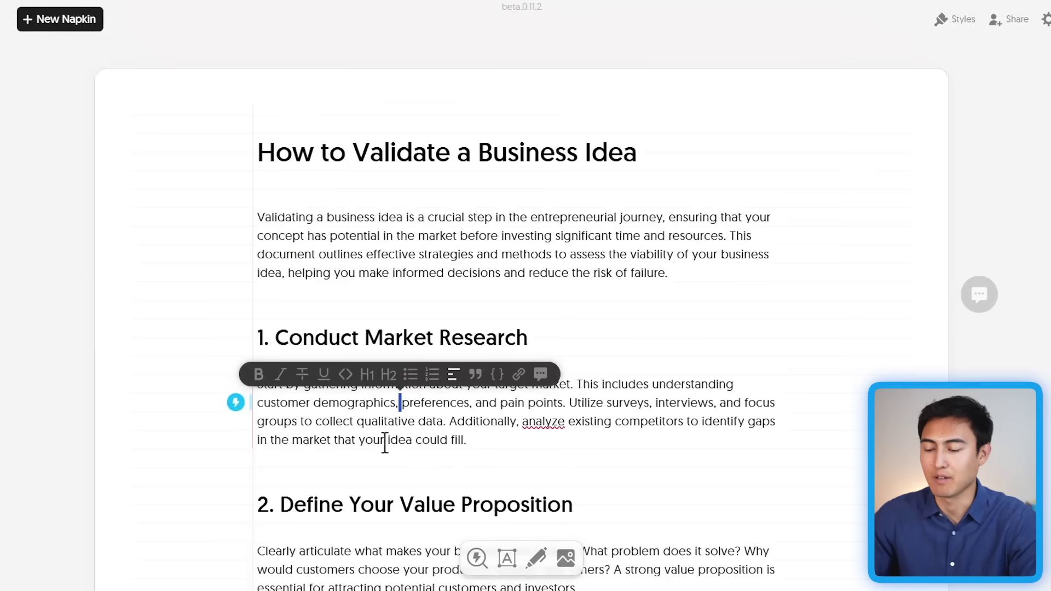
pyautogui.click(235, 414)
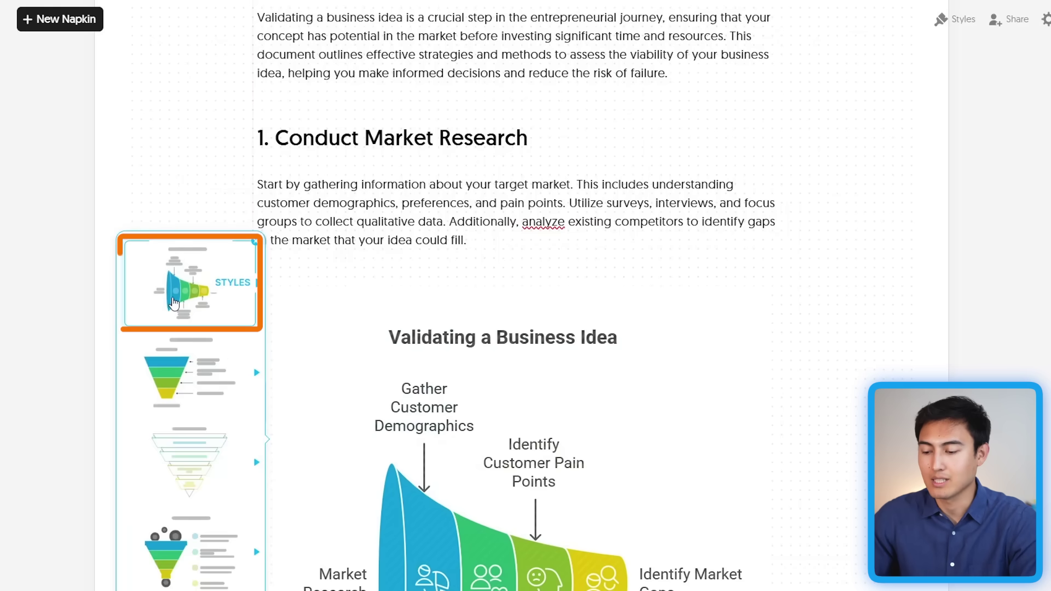
pyautogui.click(175, 303)
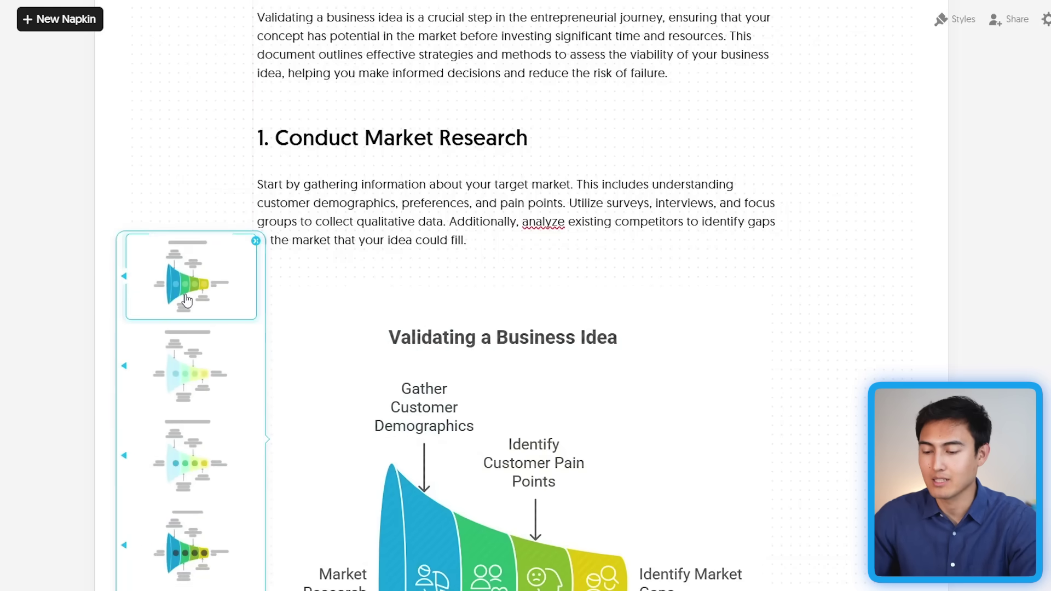
pyautogui.scroll(-5, 192, 107)
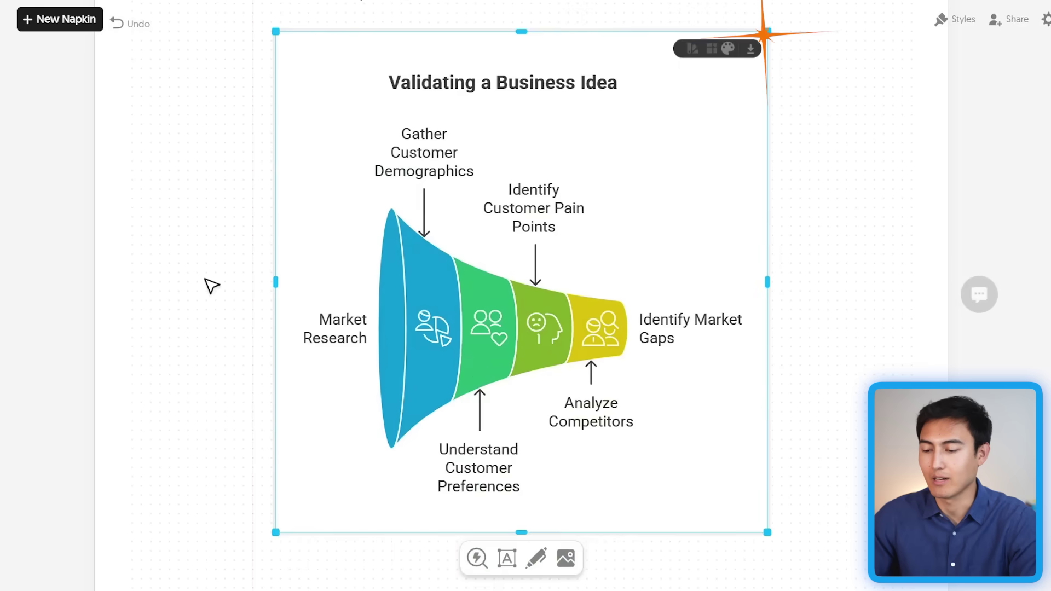
# - Generate a visual from the entire business idea document, using the looping arrow cycle design
pyautogui.scroll(8, 211, 285)
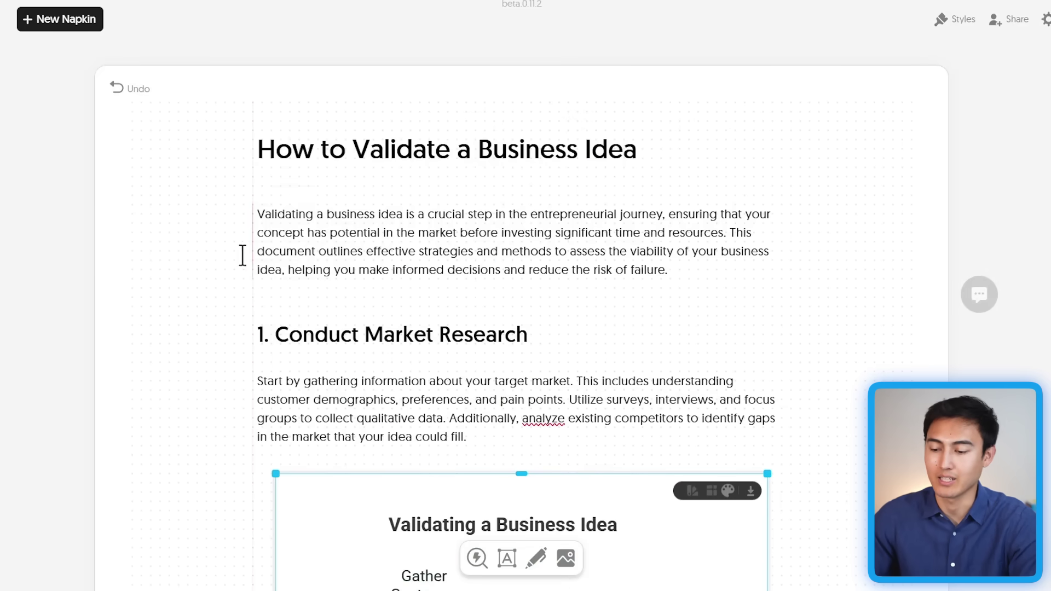
pyautogui.click(281, 291)
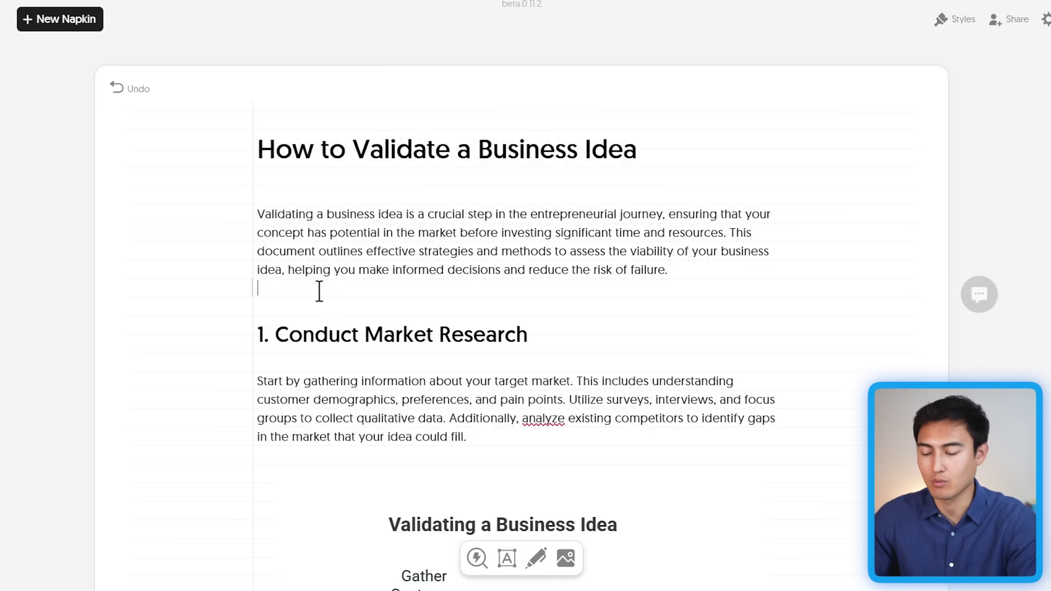
pyautogui.hotkey('ctrl', 'a')
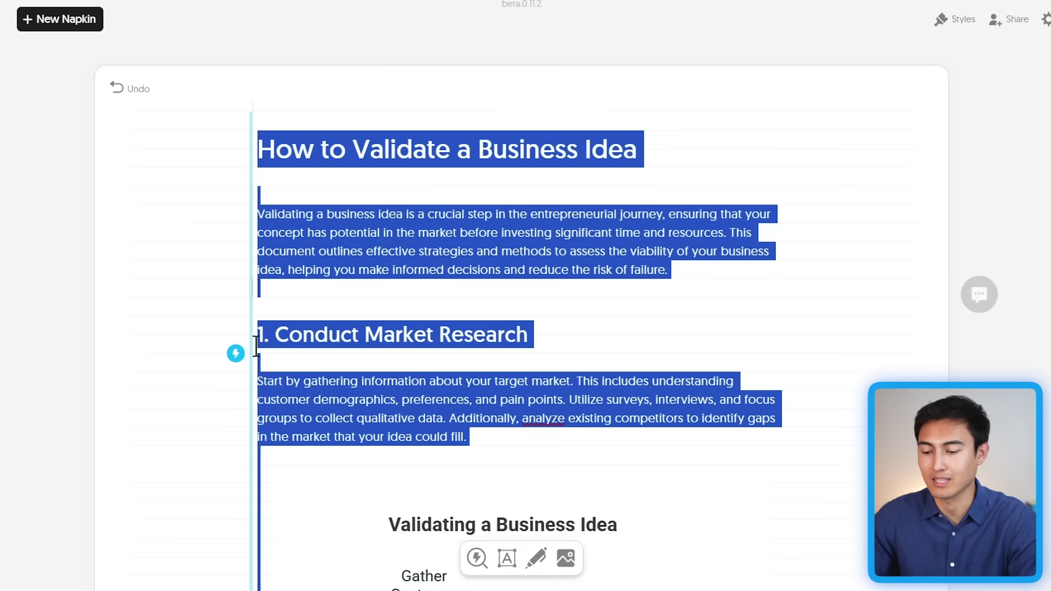
pyautogui.click(235, 353)
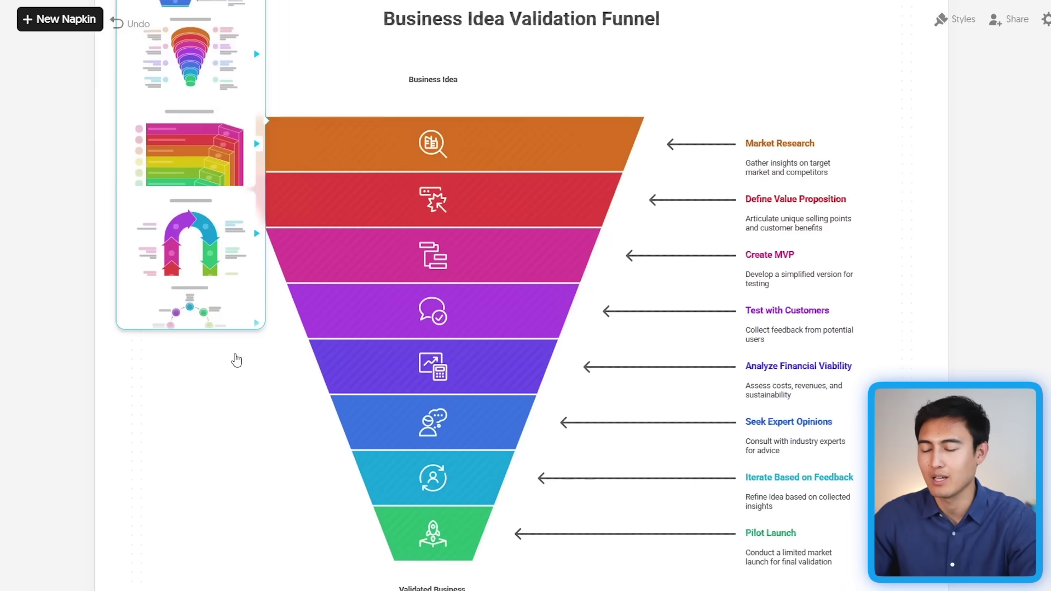
pyautogui.click(234, 359)
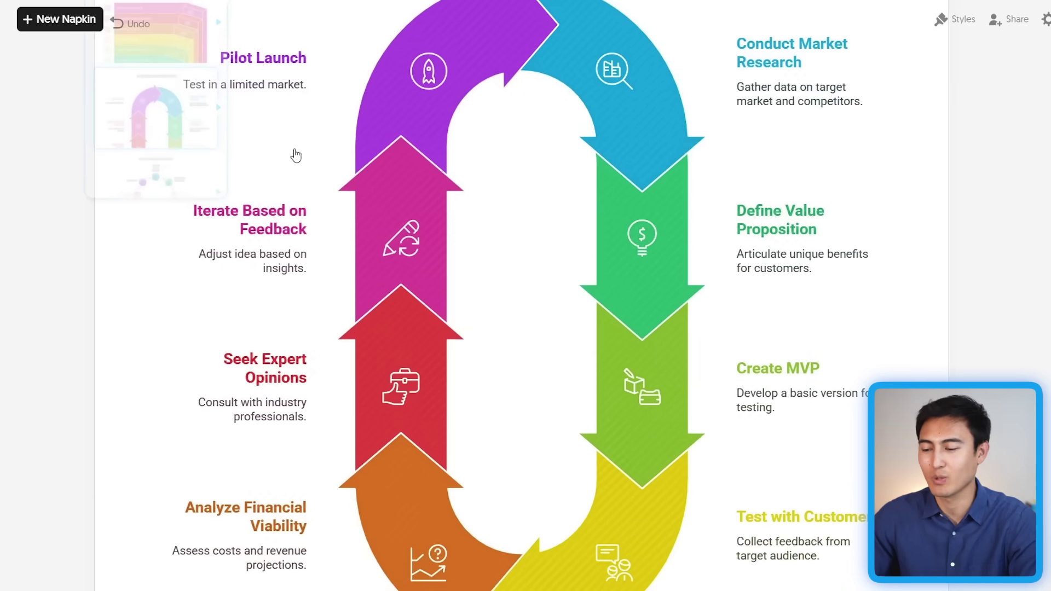
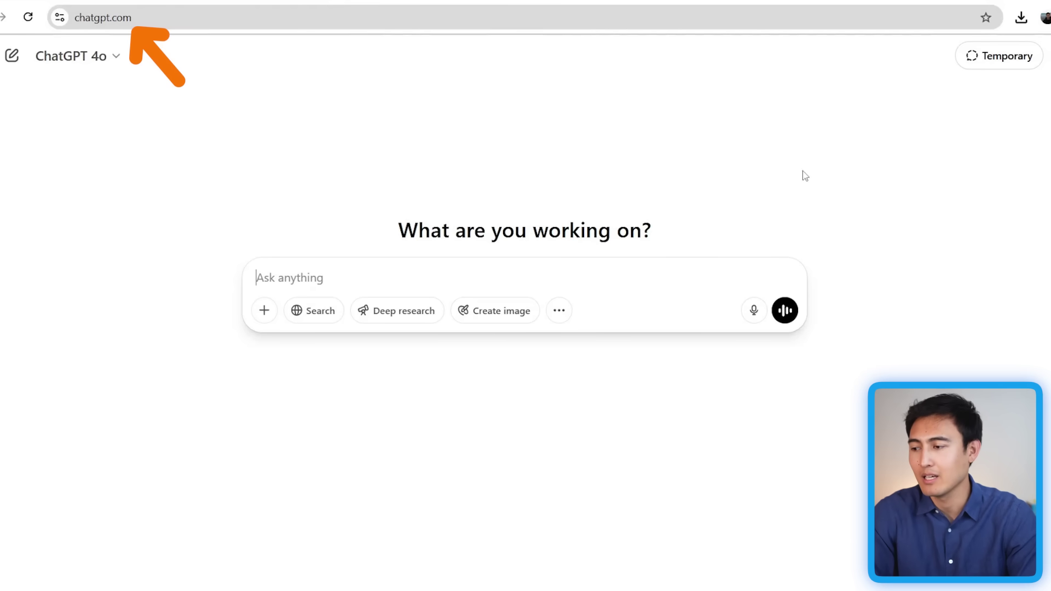
# - Switch to ChatGPT and open the "Improve the model for everyone" option in the data controls settings
pyautogui.click(1033, 64)
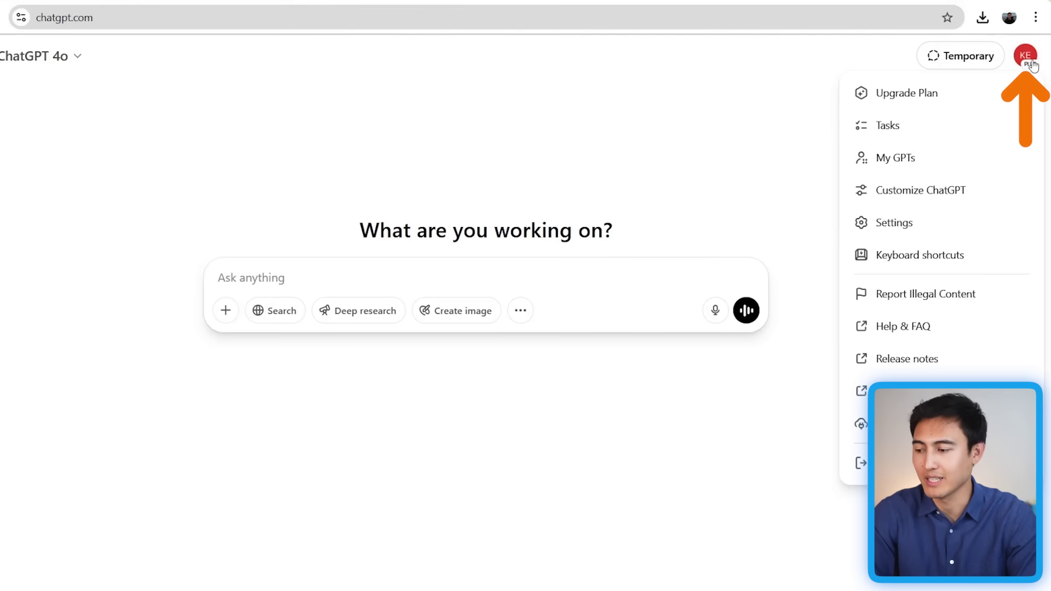
pyautogui.click(911, 221)
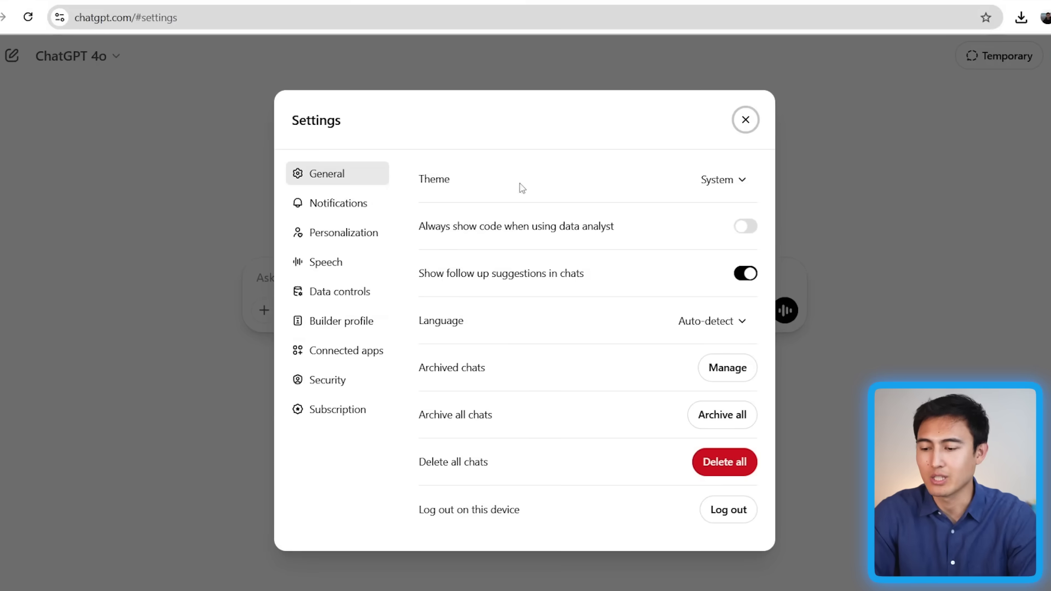
pyautogui.click(333, 299)
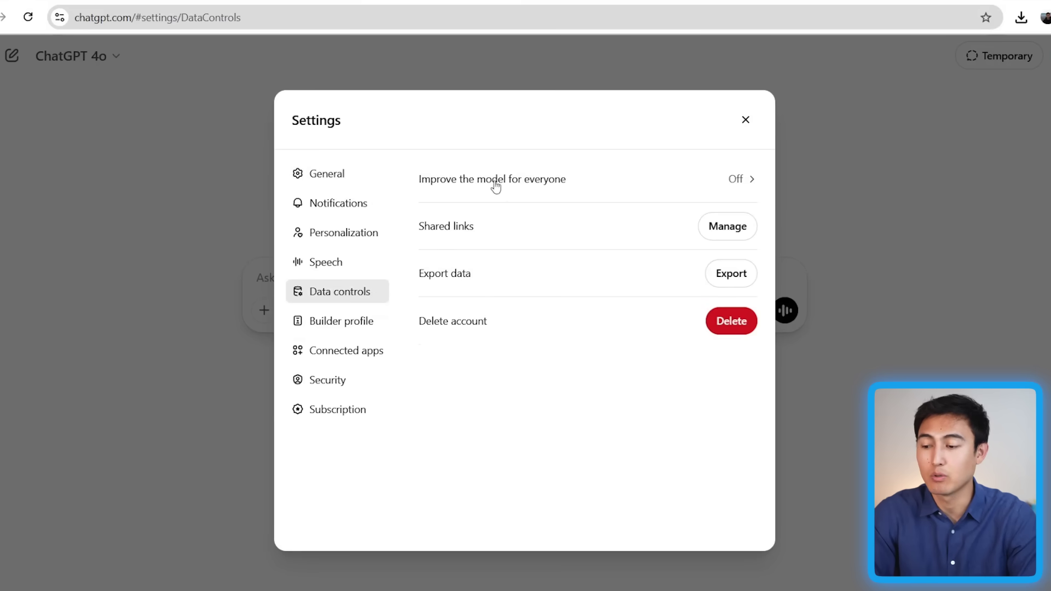
pyautogui.click(565, 188)
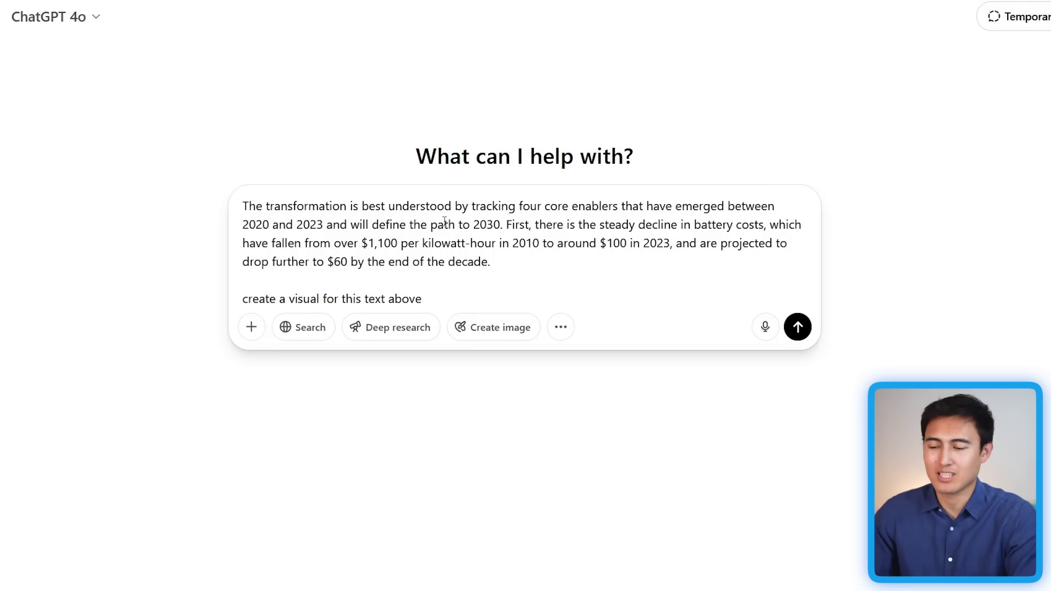
# - Submit the battery cost passage to ChatGPT with the request "create a visual for this text above" and review the resulting chart
pyautogui.tripleClick(382, 224)
pyautogui.click(542, 261)
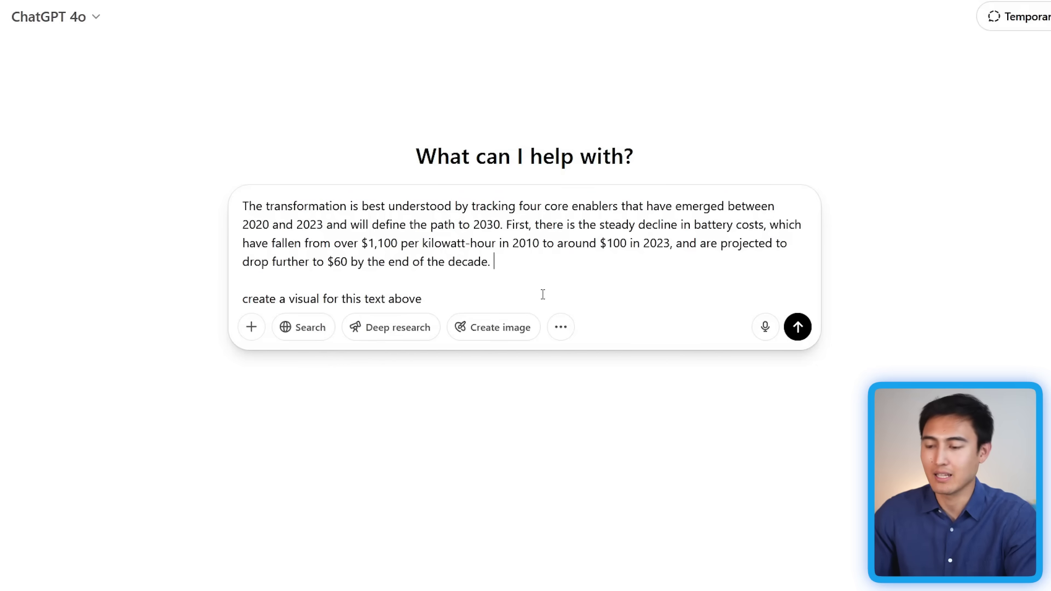
pyautogui.tripleClick(326, 296)
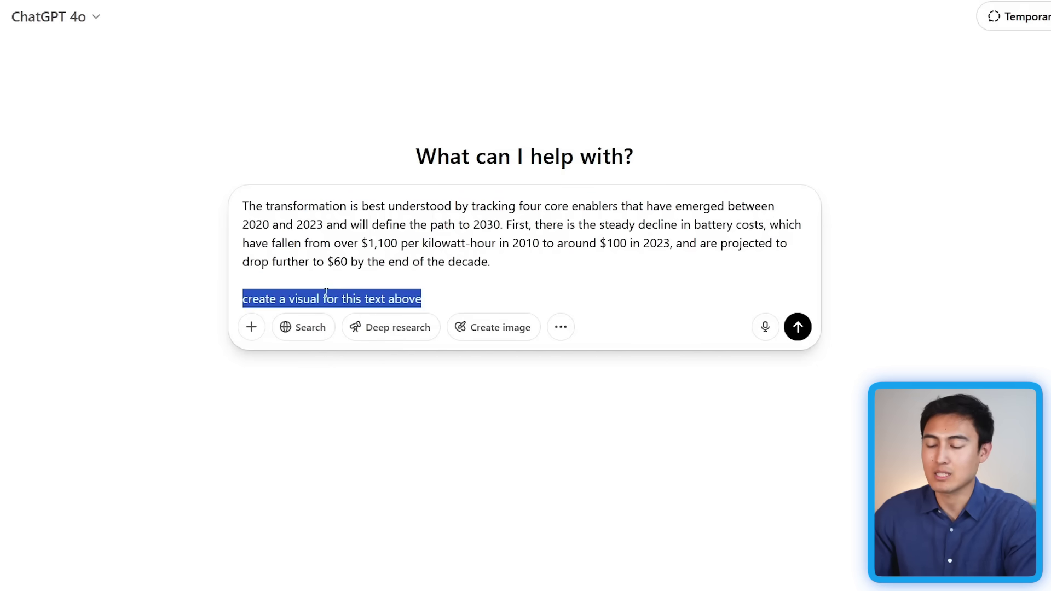
pyautogui.click(453, 296)
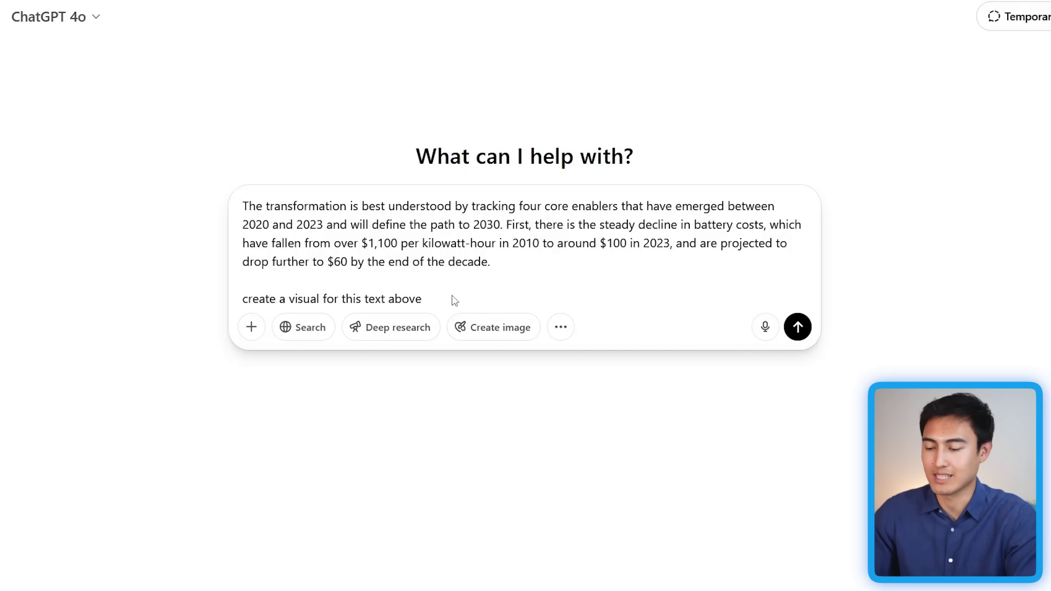
pyautogui.press('Return')
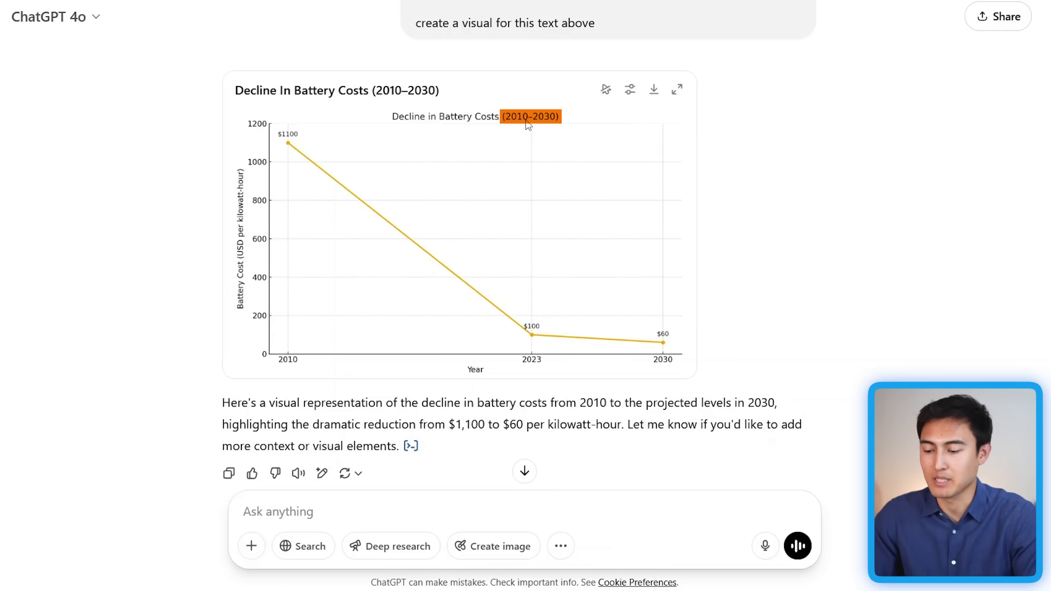
pyautogui.scroll(-2, 527, 125)
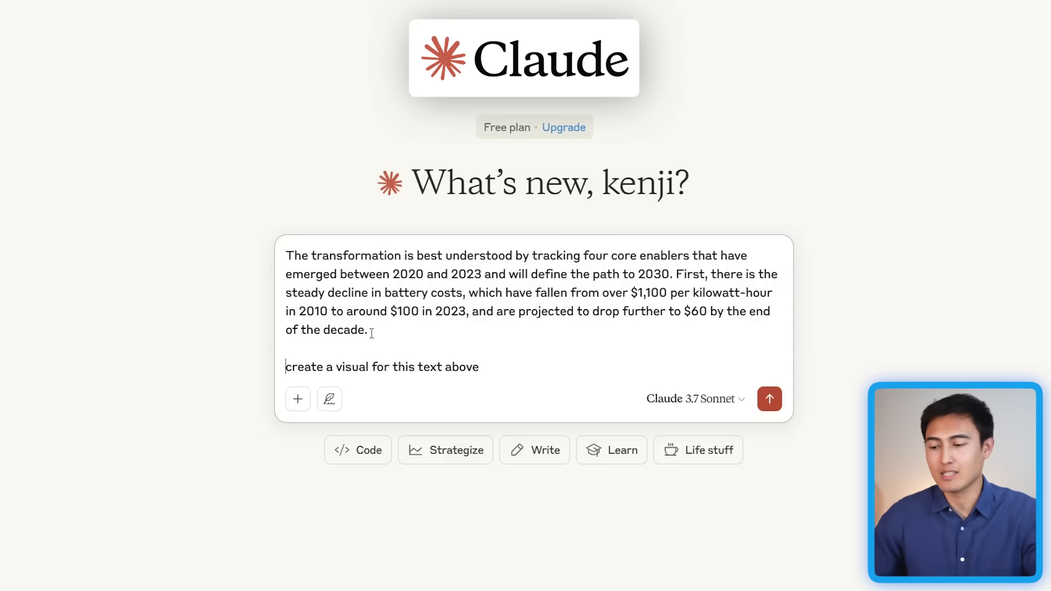
# - Switch to Claude and submit the battery cost passage to Claude 3.7 Sonnet with the request "create a visual for this text above"
pyautogui.press('Return')
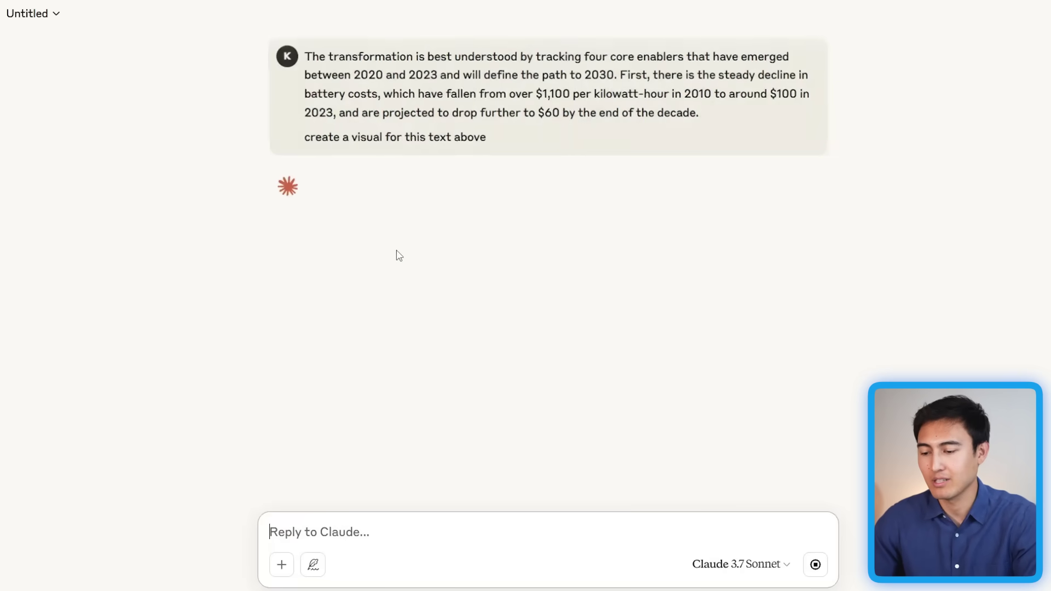